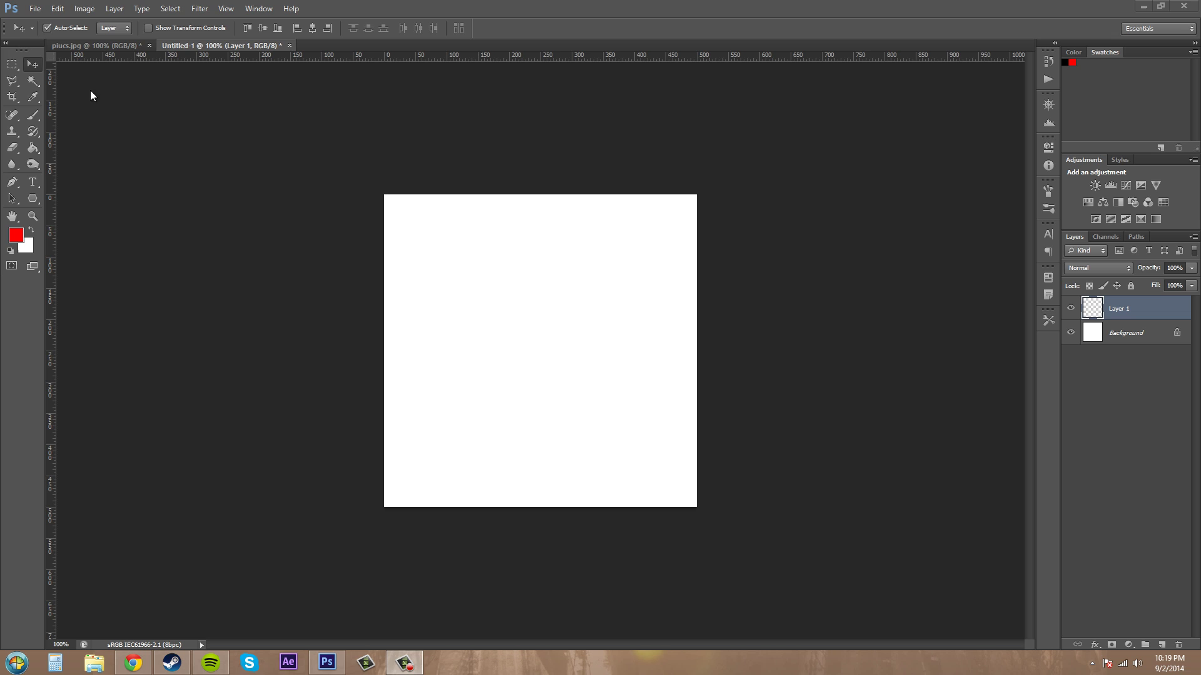
- Clear the old selection and drag a new square marquee selection in the canvas centre
{"action": "left_click", "coordinate": [12, 66]}
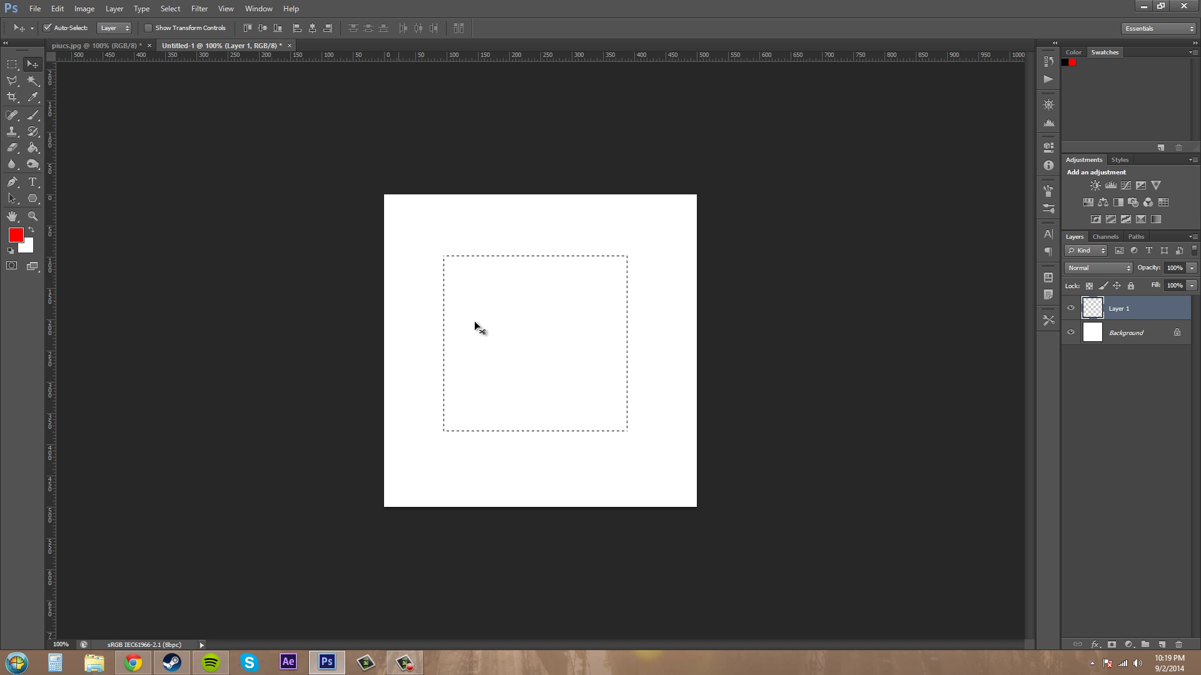
{"action": "key", "text": "ctrl+d"}
{"action": "left_click", "coordinate": [12, 64]}
{"action": "left_click_drag", "start_coordinate": [429, 252], "coordinate": [644, 461]}
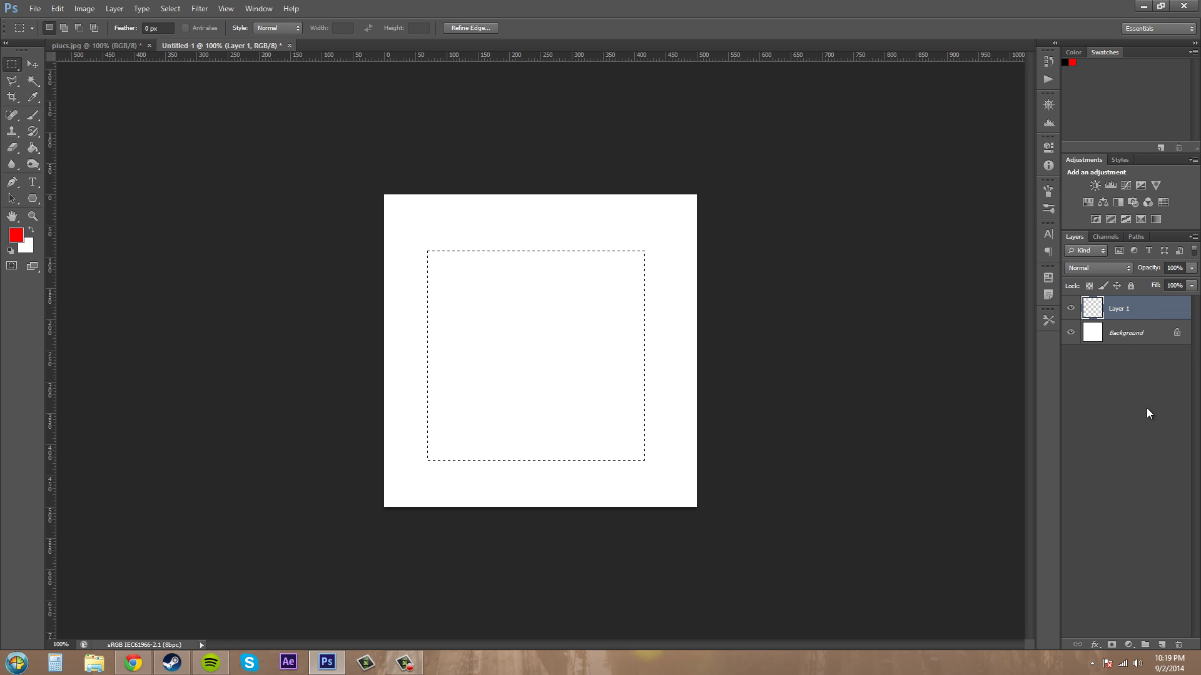
- Set up a 5 px black (#000000) stroke centred on the selection in Edit > Stroke
{"action": "left_click", "coordinate": [57, 8]}
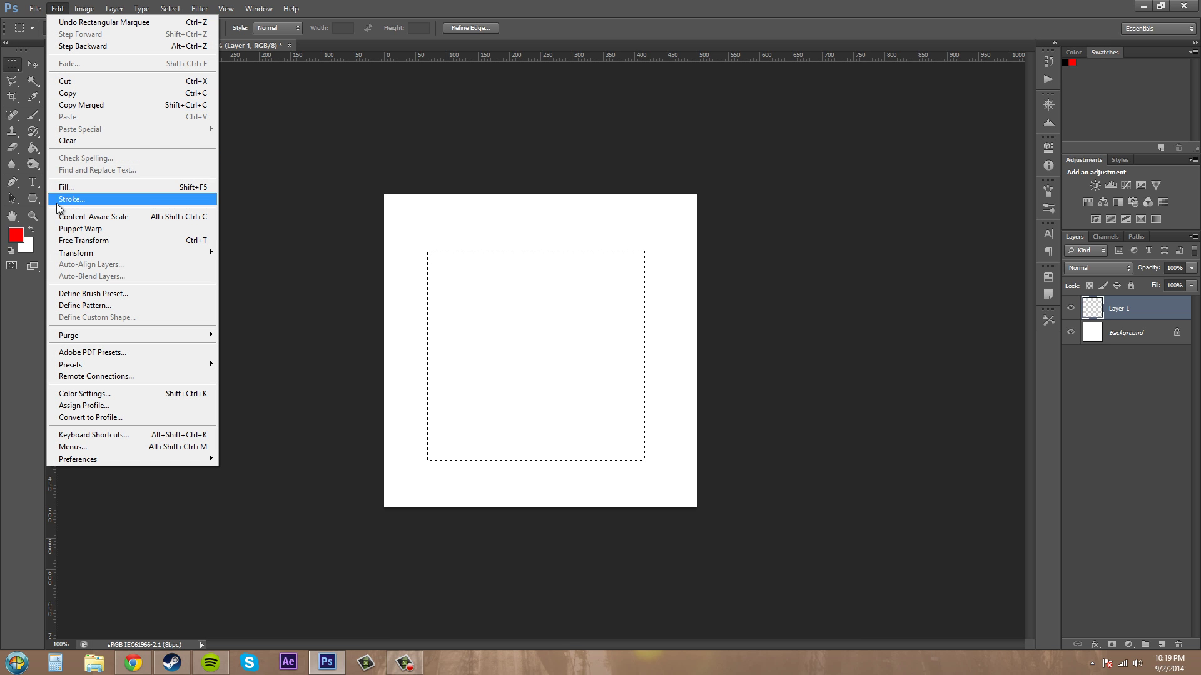
{"action": "left_click", "coordinate": [73, 201]}
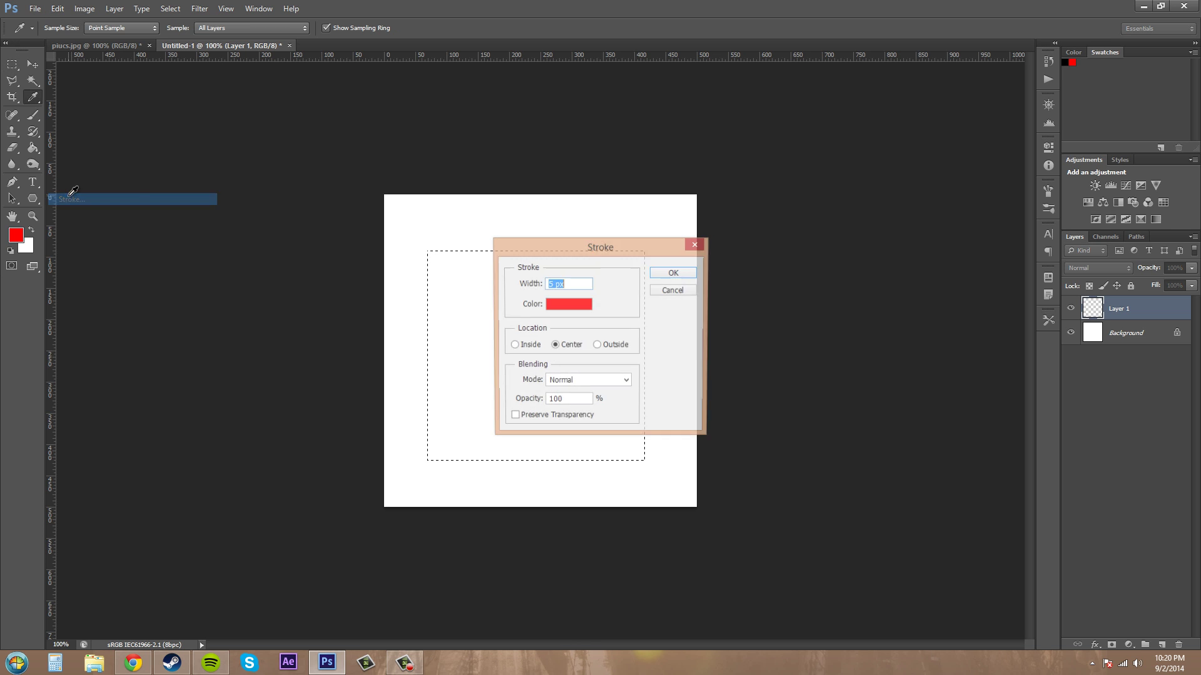
{"action": "mouse_move", "coordinate": [611, 259]}
{"action": "left_mouse_down"}
{"action": "mouse_move", "coordinate": [828, 273]}
{"action": "mouse_move", "coordinate": [830, 287]}
{"action": "left_mouse_up"}
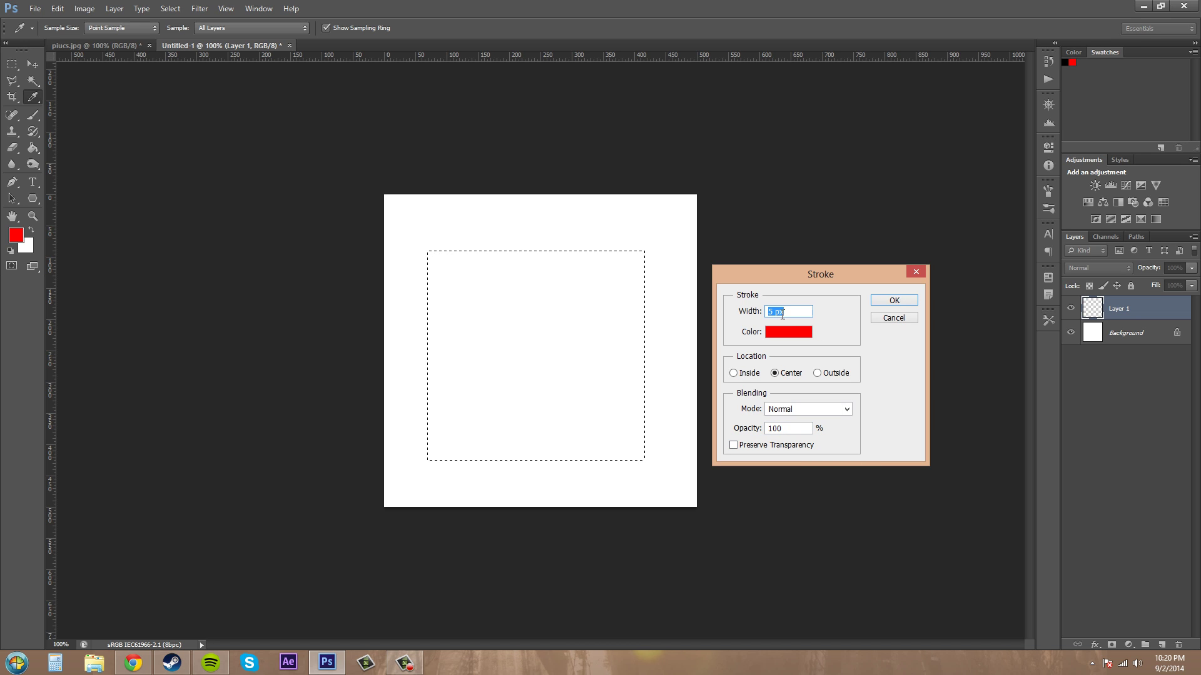
{"action": "left_click", "coordinate": [774, 312]}
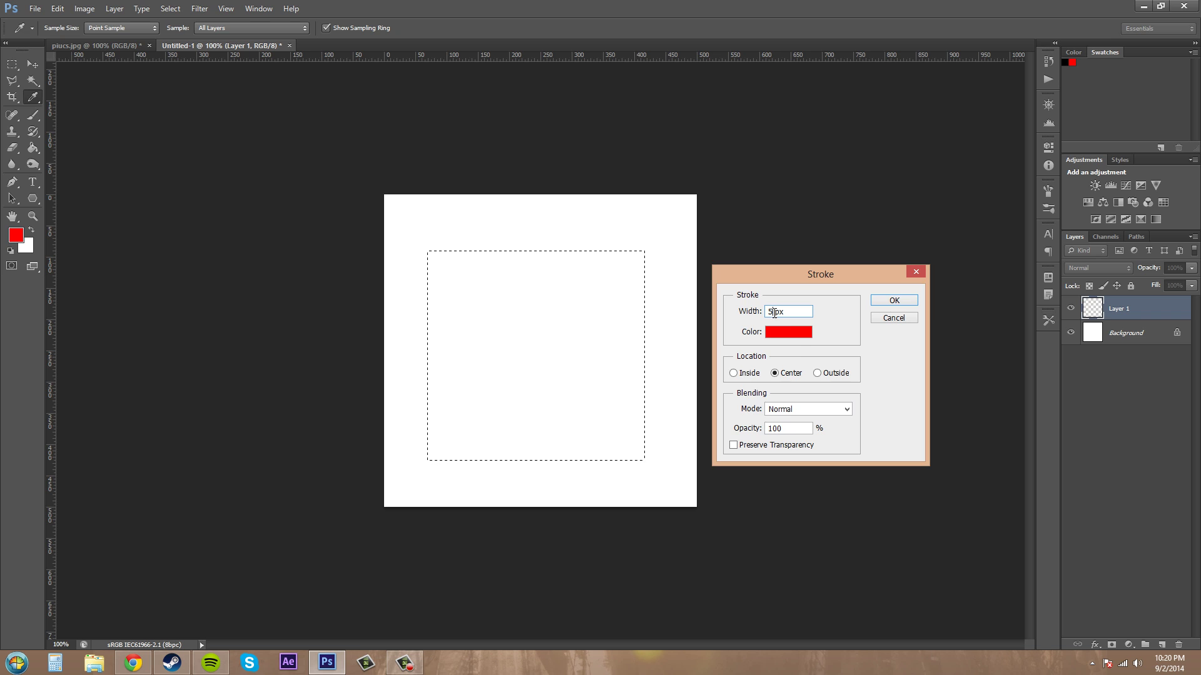
{"action": "left_click", "coordinate": [794, 341]}
{"action": "left_click_drag", "start_coordinate": [581, 366], "coordinate": [394, 471]}
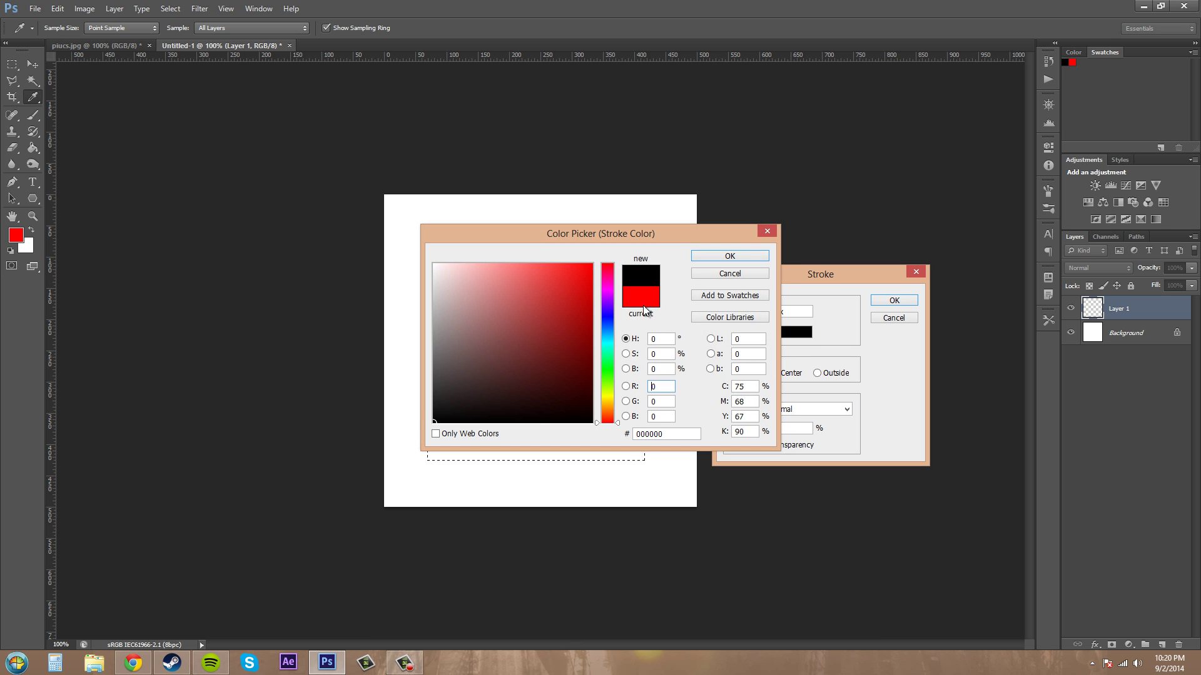
{"action": "left_click", "coordinate": [716, 256]}
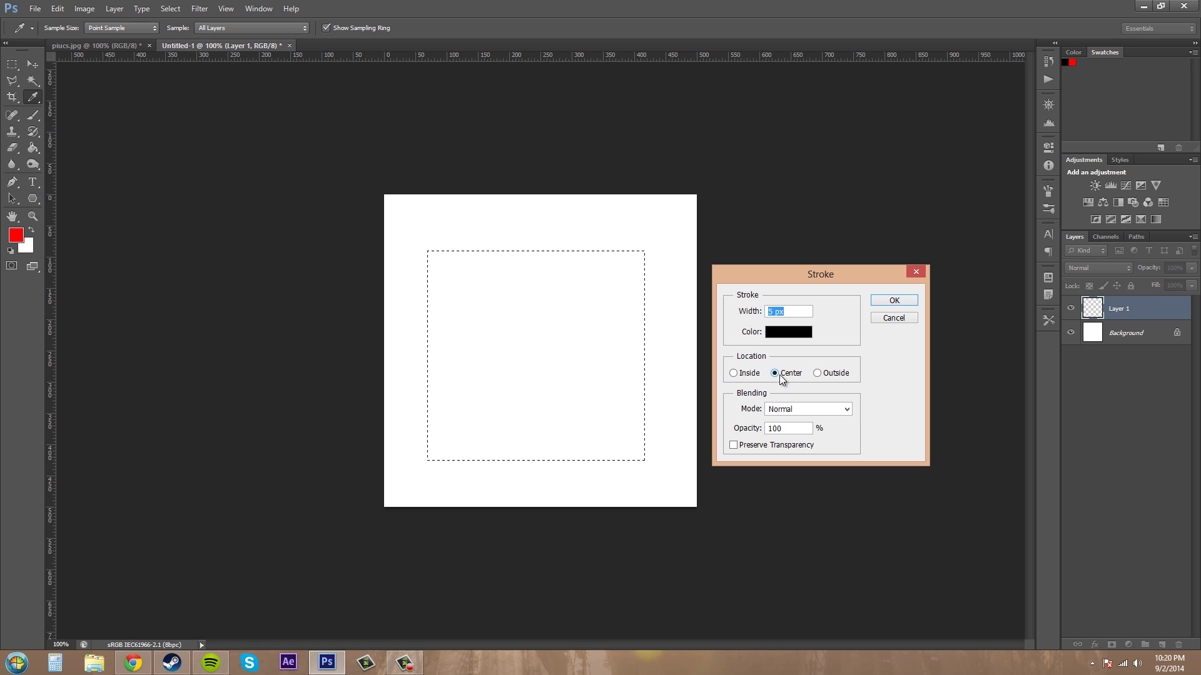
- Apply the 5 px black stroke to the square selection and zoom in on it
{"action": "left_click", "coordinate": [890, 300]}
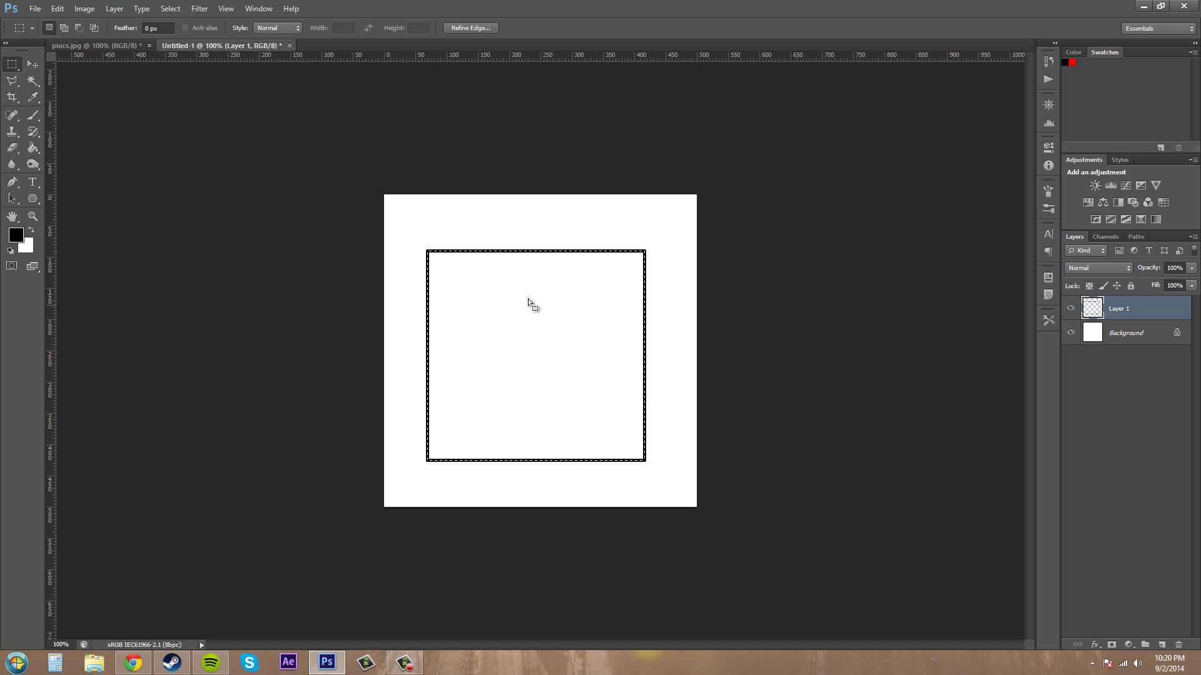
{"action": "left_click_drag", "start_coordinate": [544, 327], "coordinate": [575, 336]}
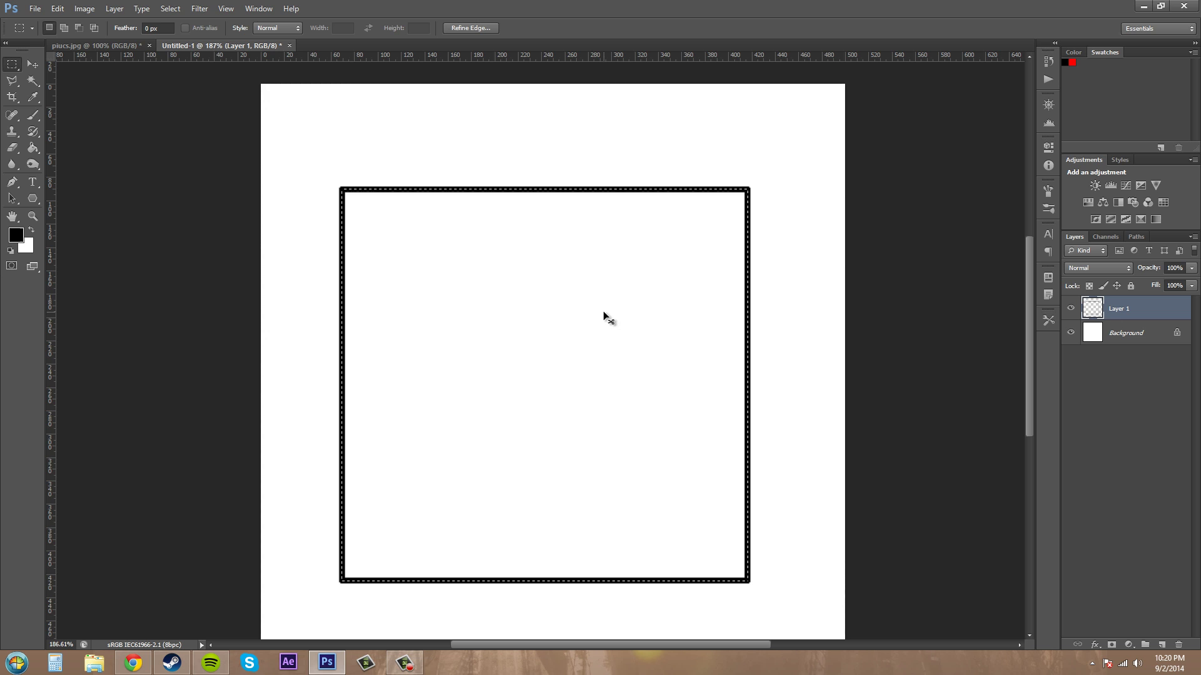
- Undo the centred stroke and reapply the 5 px black stroke with Location set to Inside
{"action": "key", "text": "ctrl+z"}
{"action": "left_click", "coordinate": [57, 8]}
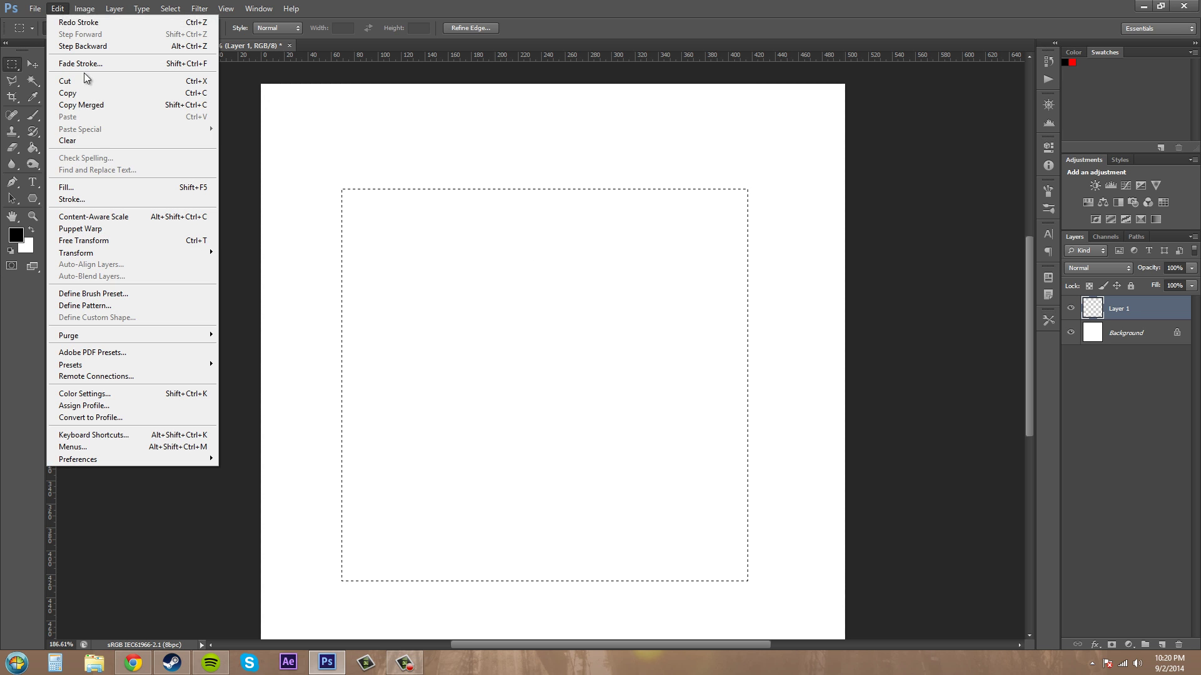
{"action": "left_click", "coordinate": [95, 199]}
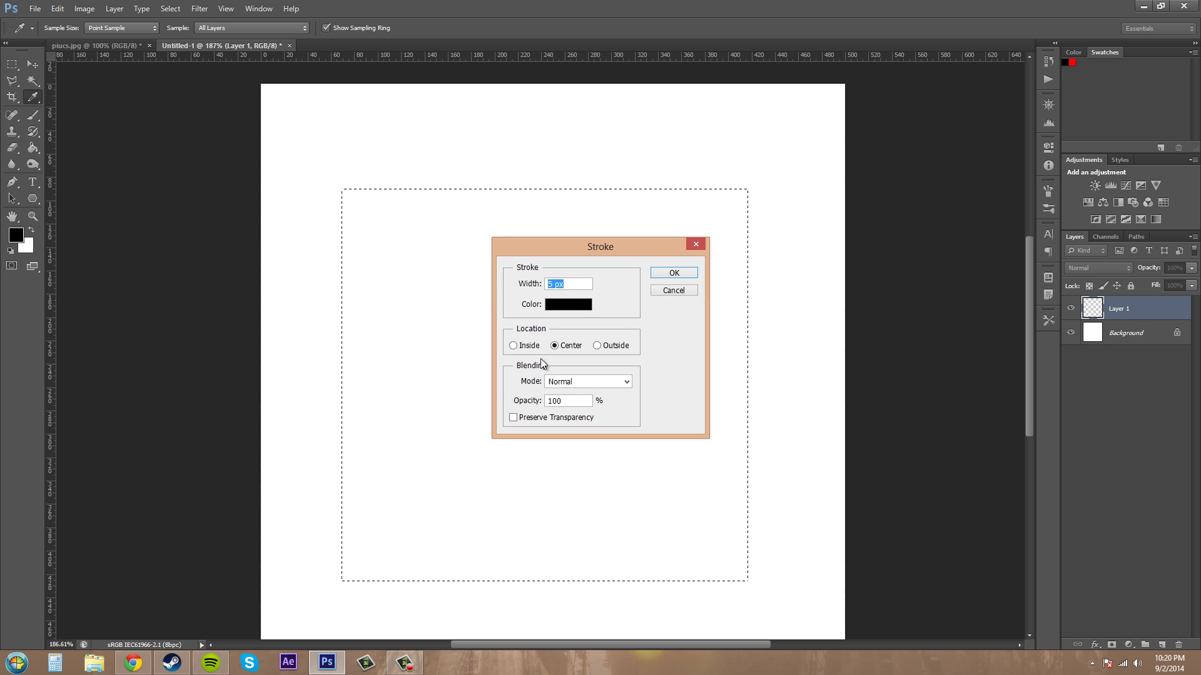
{"action": "left_click", "coordinate": [513, 346]}
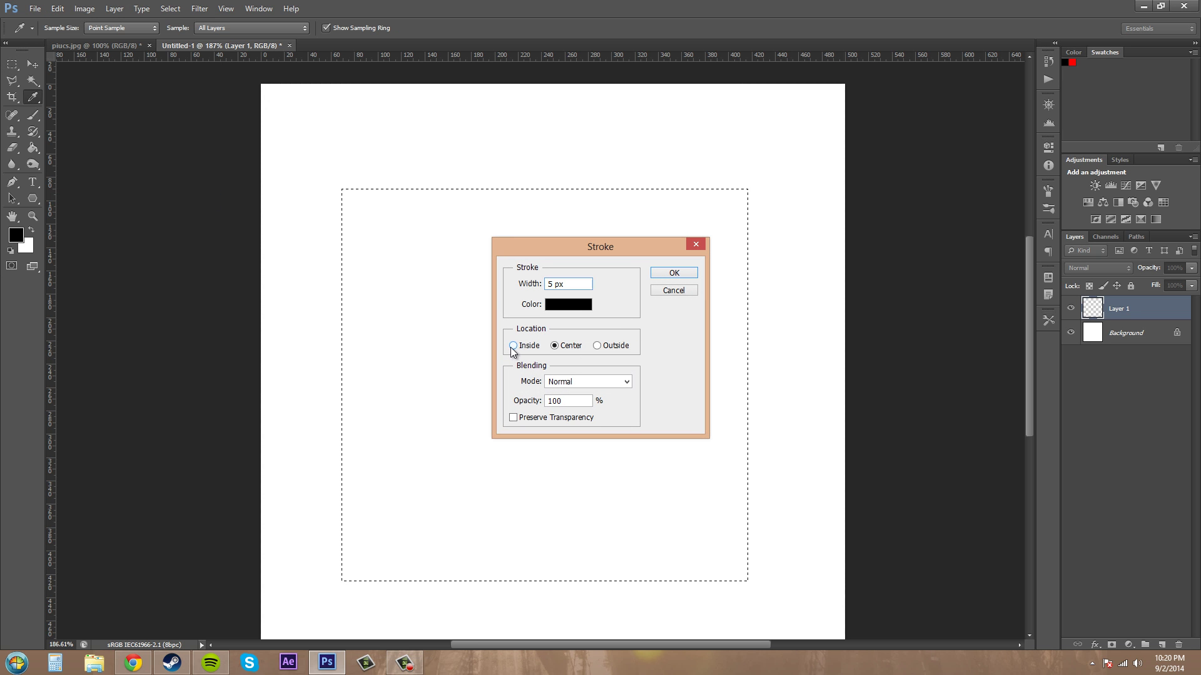
{"action": "left_click", "coordinate": [656, 274]}
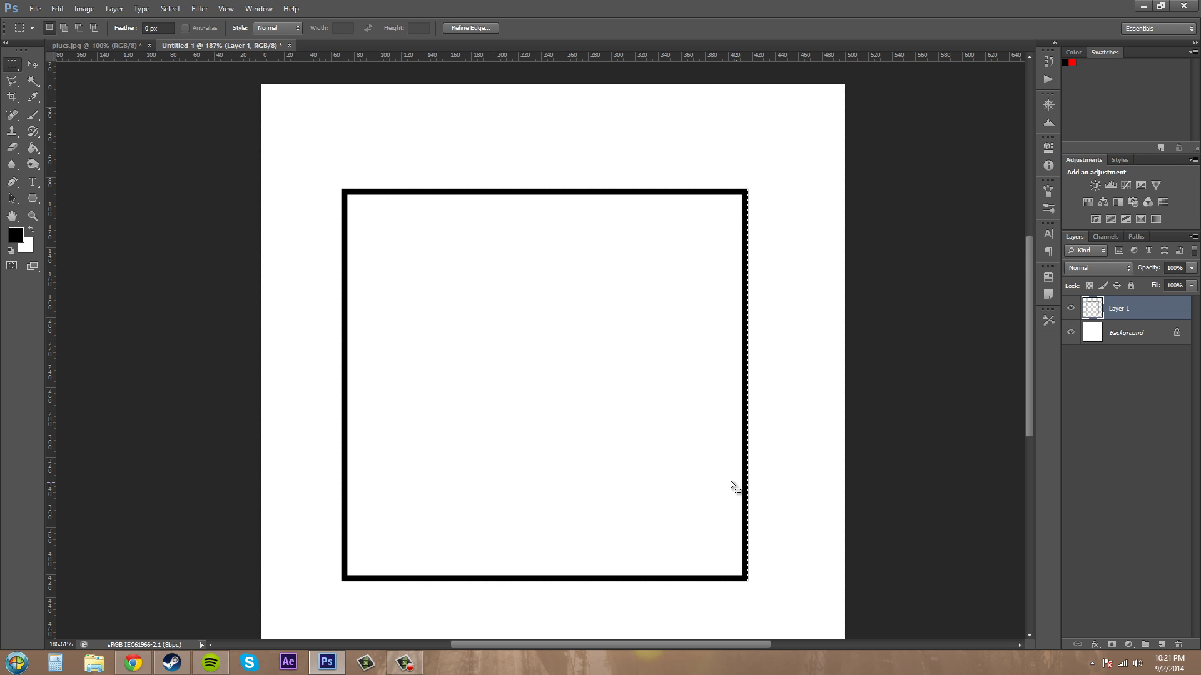
{"action": "key", "text": "ctrl+z"}
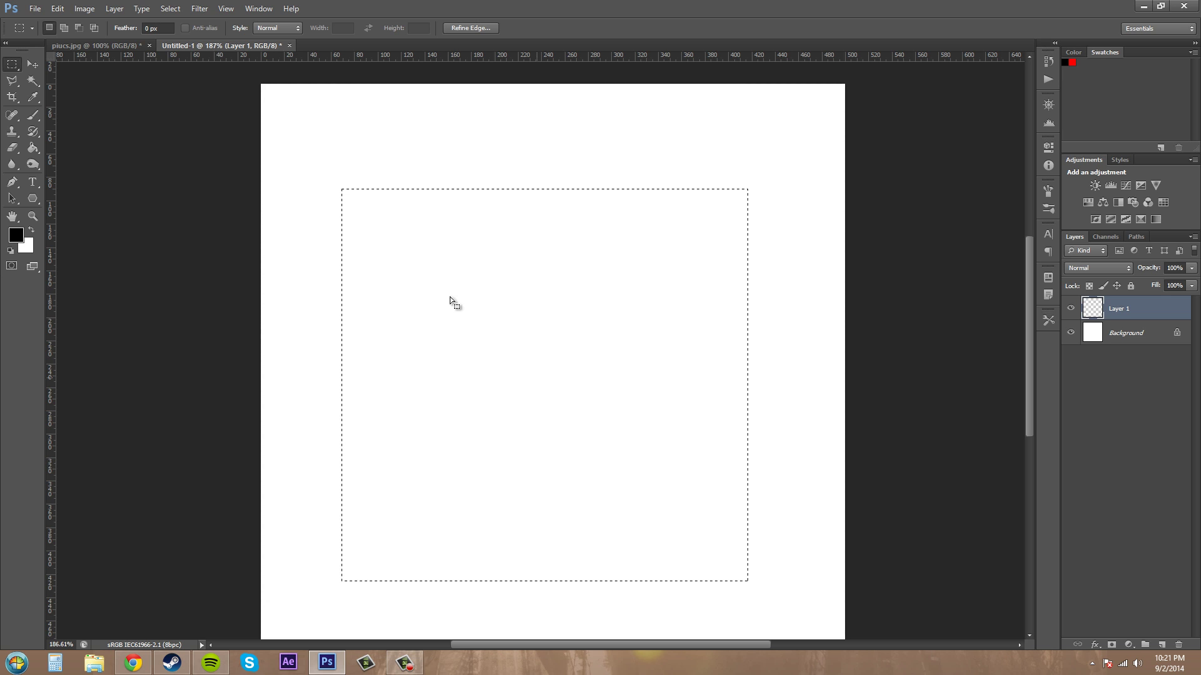
{"action": "left_click", "coordinate": [57, 8]}
{"action": "left_click", "coordinate": [89, 200]}
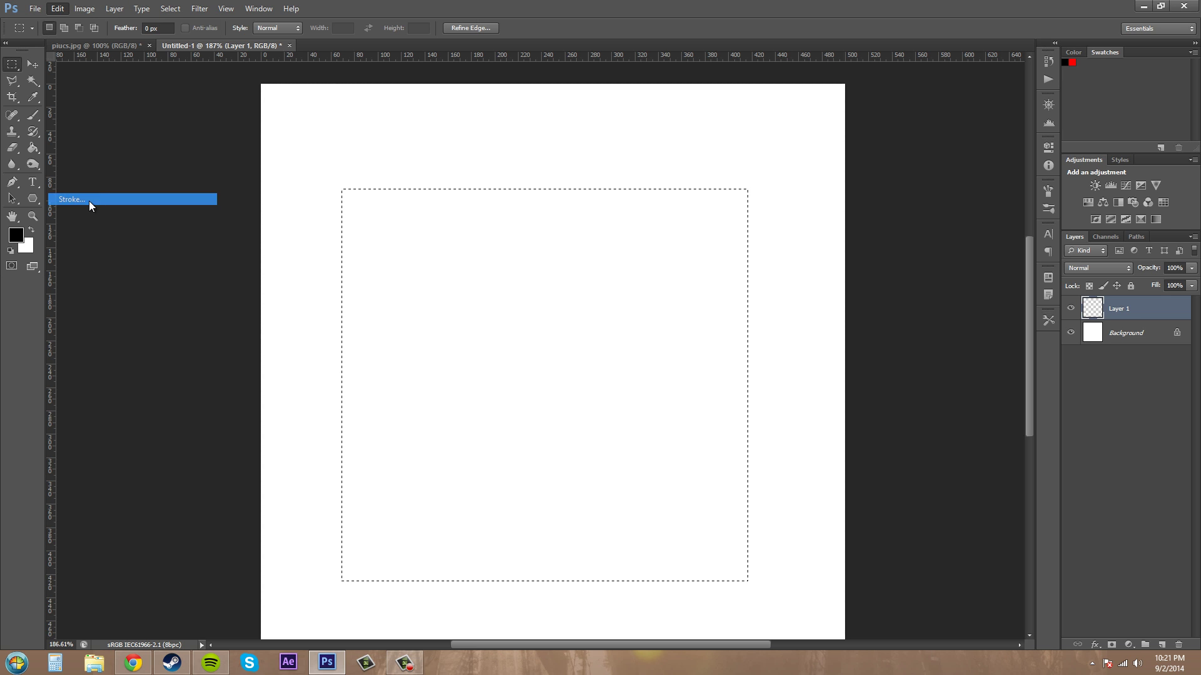
{"action": "left_click", "coordinate": [607, 344]}
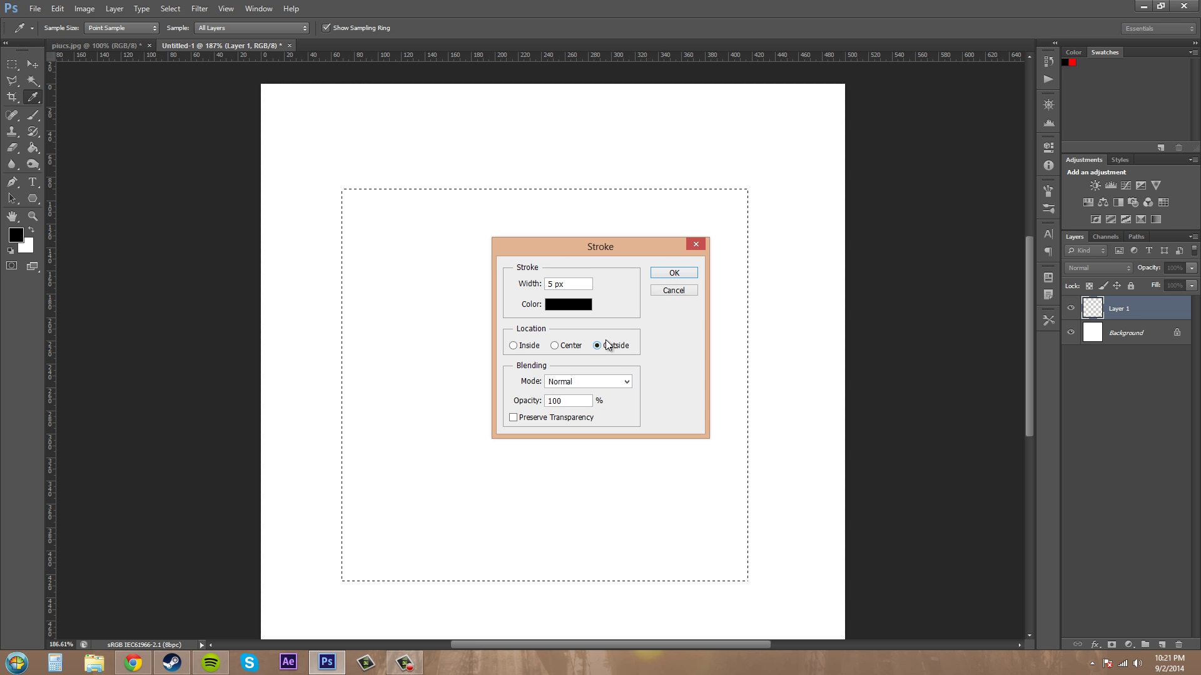
{"action": "left_click", "coordinate": [672, 272]}
{"action": "key", "text": "m"}
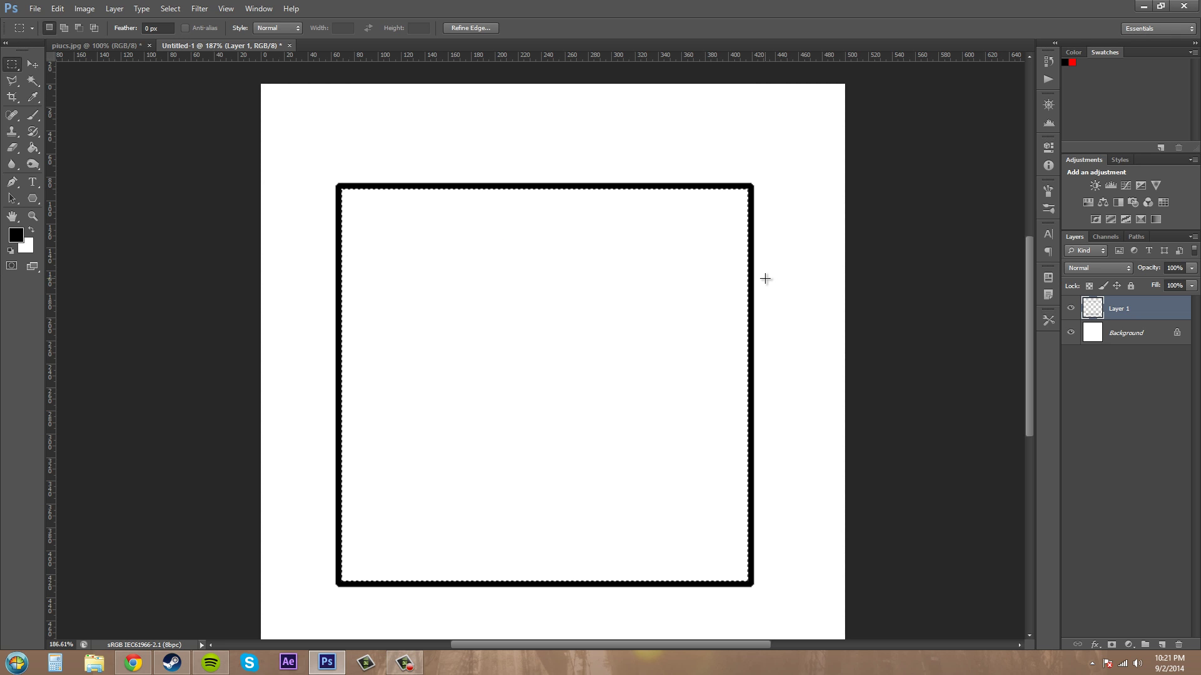
{"action": "key", "text": "ctrl+d"}
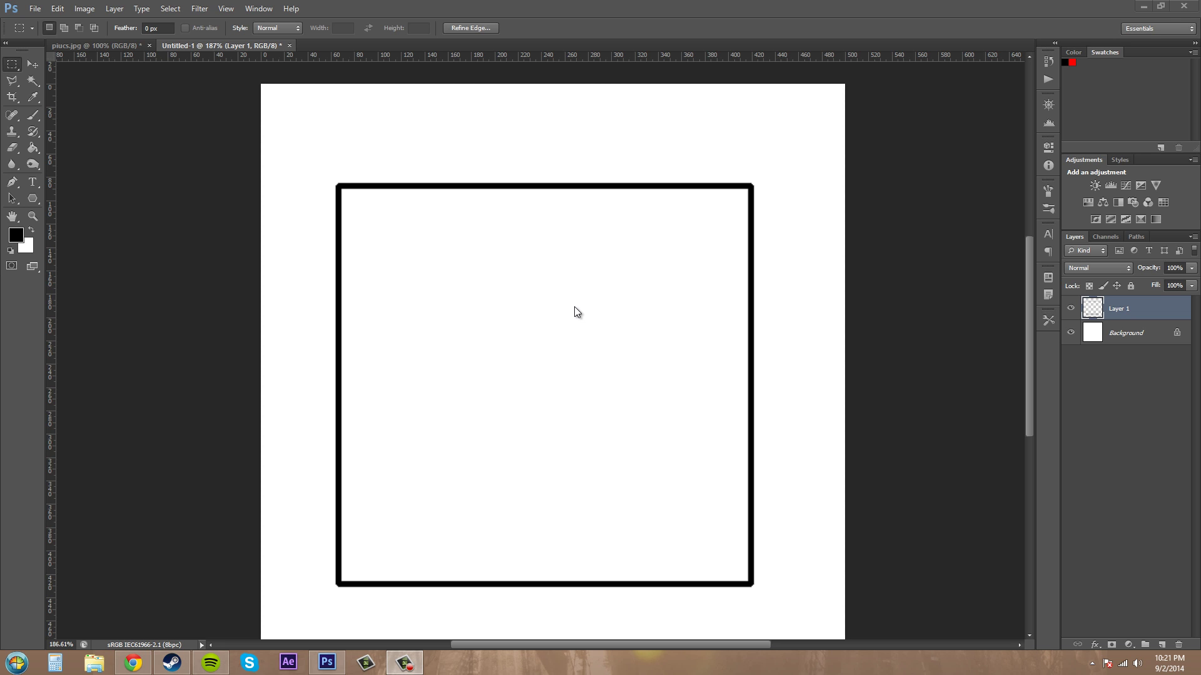
{"action": "key", "text": "ctrl+z"}
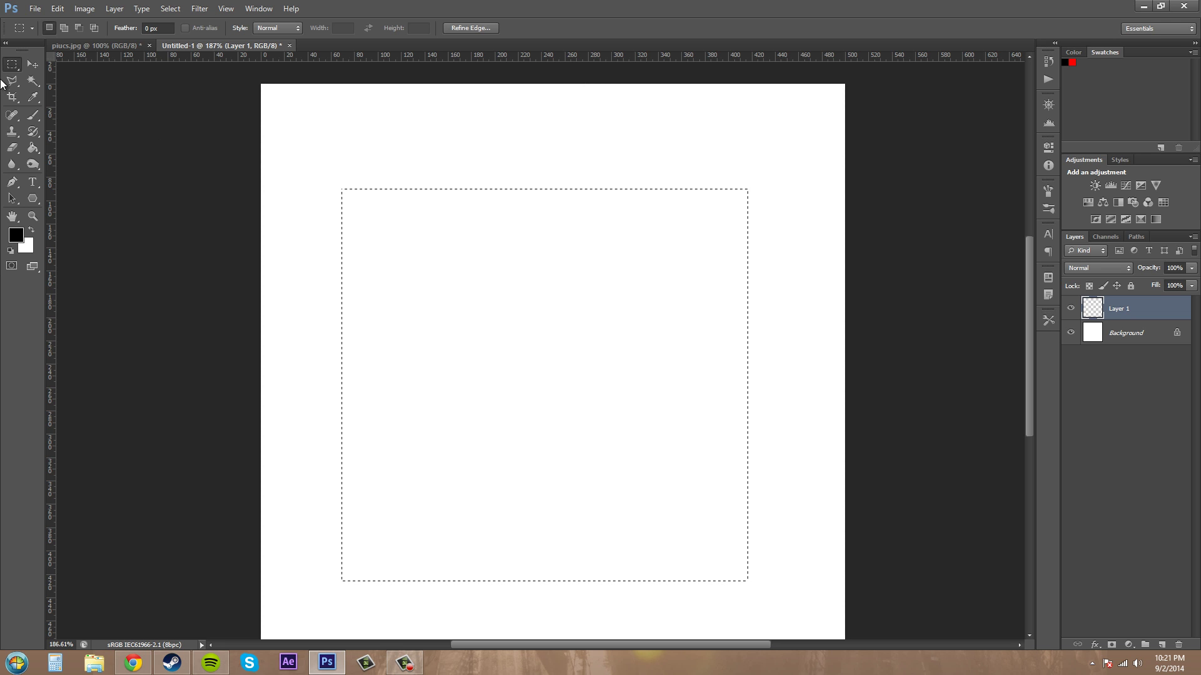
- Subtract a smaller inner rectangle from the square selection, leaving a frame-shaped band
{"action": "left_click", "coordinate": [79, 28]}
{"action": "left_click_drag", "start_coordinate": [349, 198], "coordinate": [740, 573]}
- Stroke the frame selection with a 2 px black line placed Outside the edge
{"action": "left_click", "coordinate": [57, 8]}
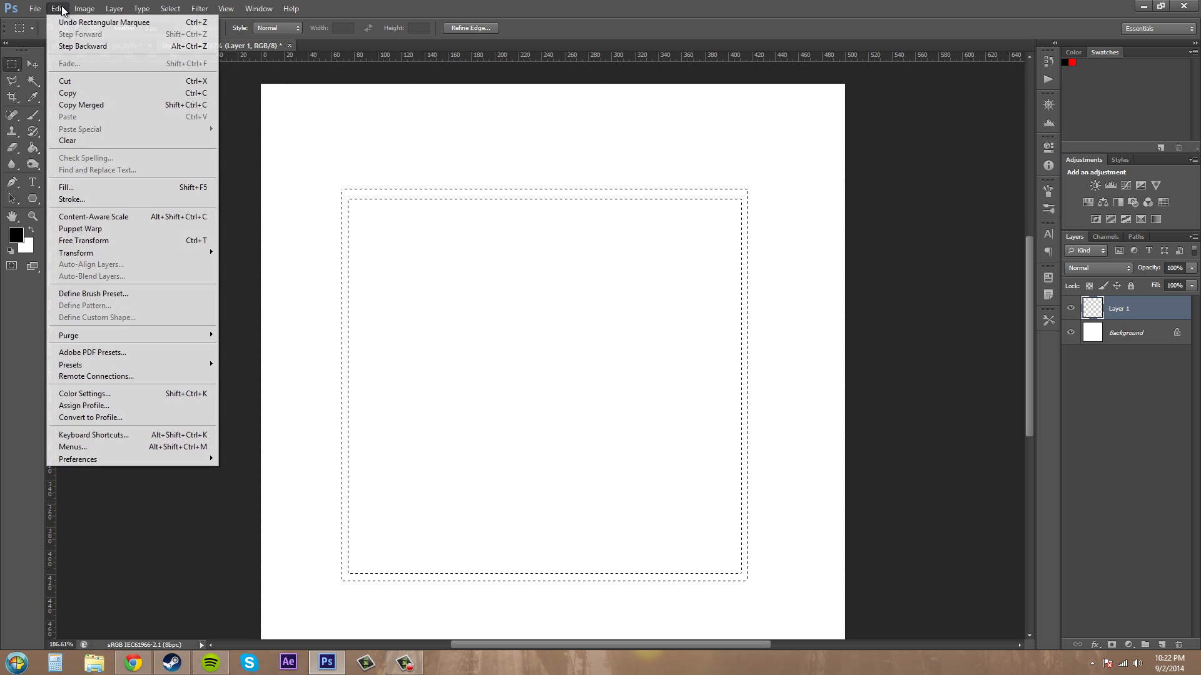
{"action": "left_click", "coordinate": [89, 197]}
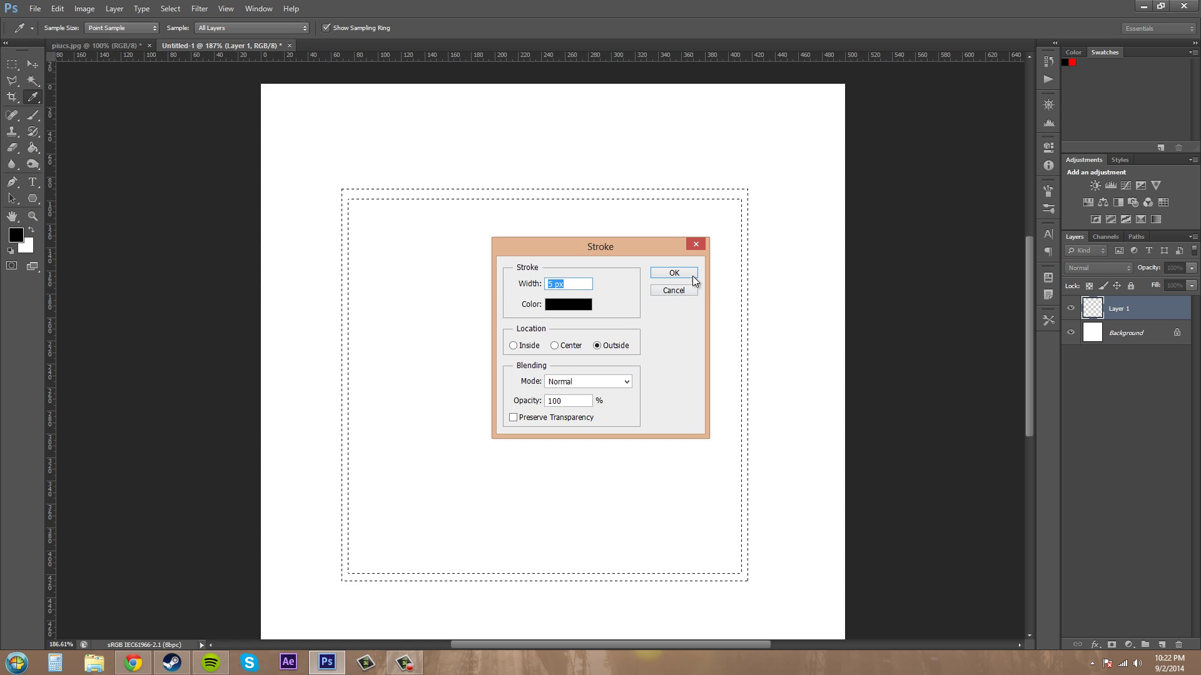
{"action": "left_click", "coordinate": [553, 284]}
{"action": "type", "text": "2"}
{"action": "left_click", "coordinate": [556, 345]}
{"action": "left_click", "coordinate": [597, 346]}
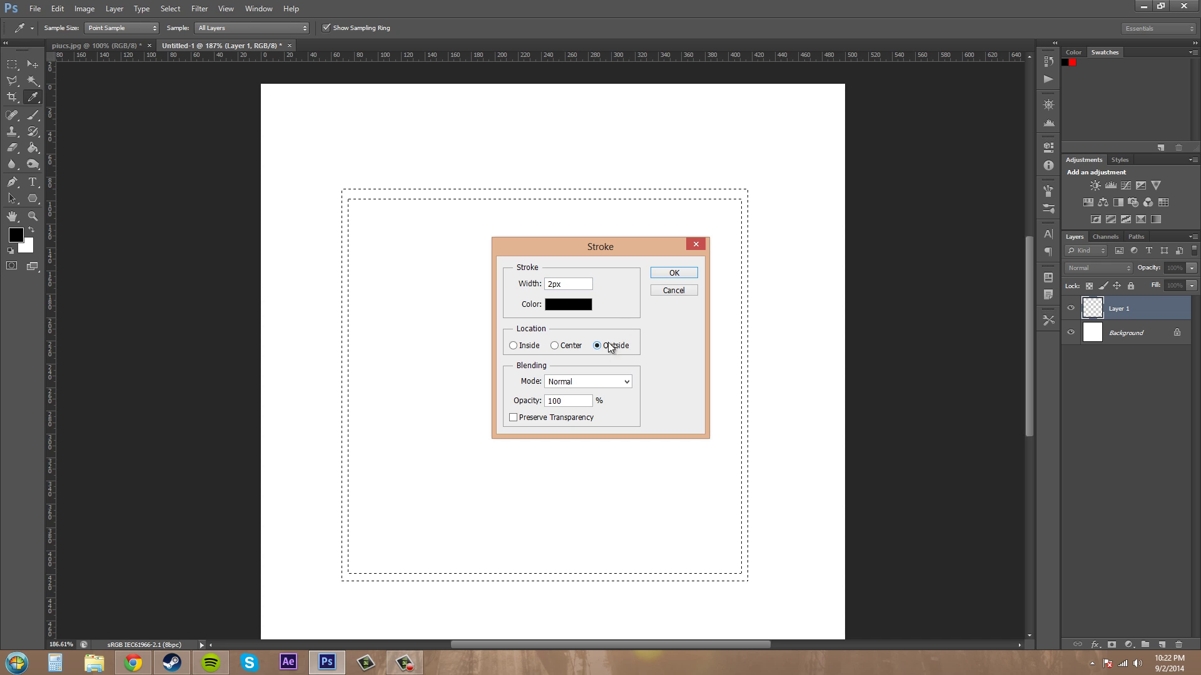
{"action": "left_click", "coordinate": [674, 272]}
{"action": "key", "text": "m"}
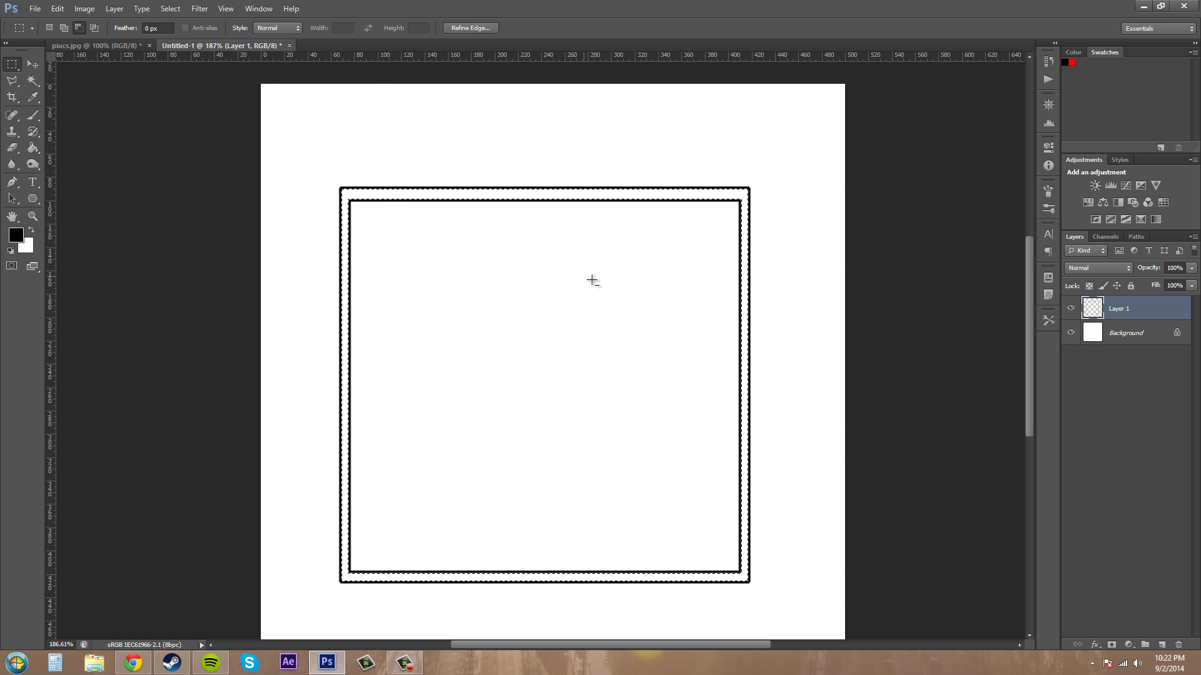
{"action": "left_click", "coordinate": [1072, 334]}
{"action": "left_click", "coordinate": [1071, 334]}
{"action": "left_click", "coordinate": [1072, 334]}
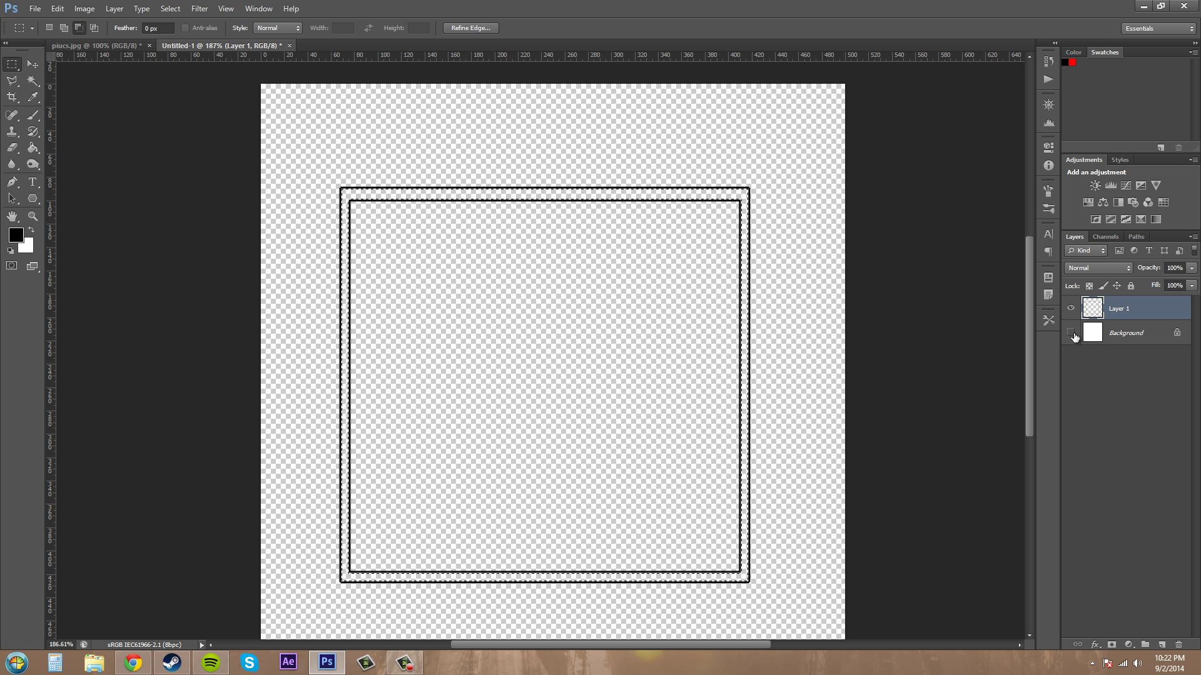
{"action": "left_click", "coordinate": [1072, 334]}
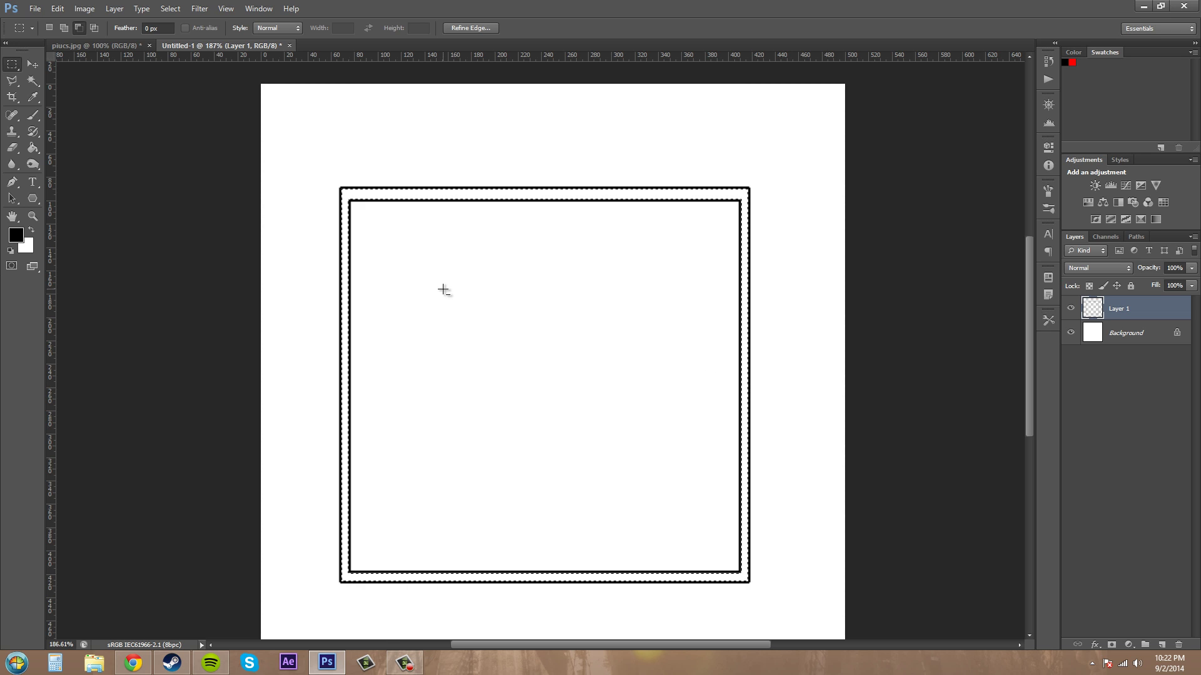
{"action": "left_click", "coordinate": [56, 9]}
- Undo the thin 2 px black stroke on the frame via Edit > Undo Stroke
{"action": "left_click", "coordinate": [57, 8]}
{"action": "left_click", "coordinate": [57, 9]}
{"action": "left_click", "coordinate": [78, 21]}
- Fill the frame selection solid black using Foreground Color in Edit > Fill
{"action": "left_click", "coordinate": [57, 9]}
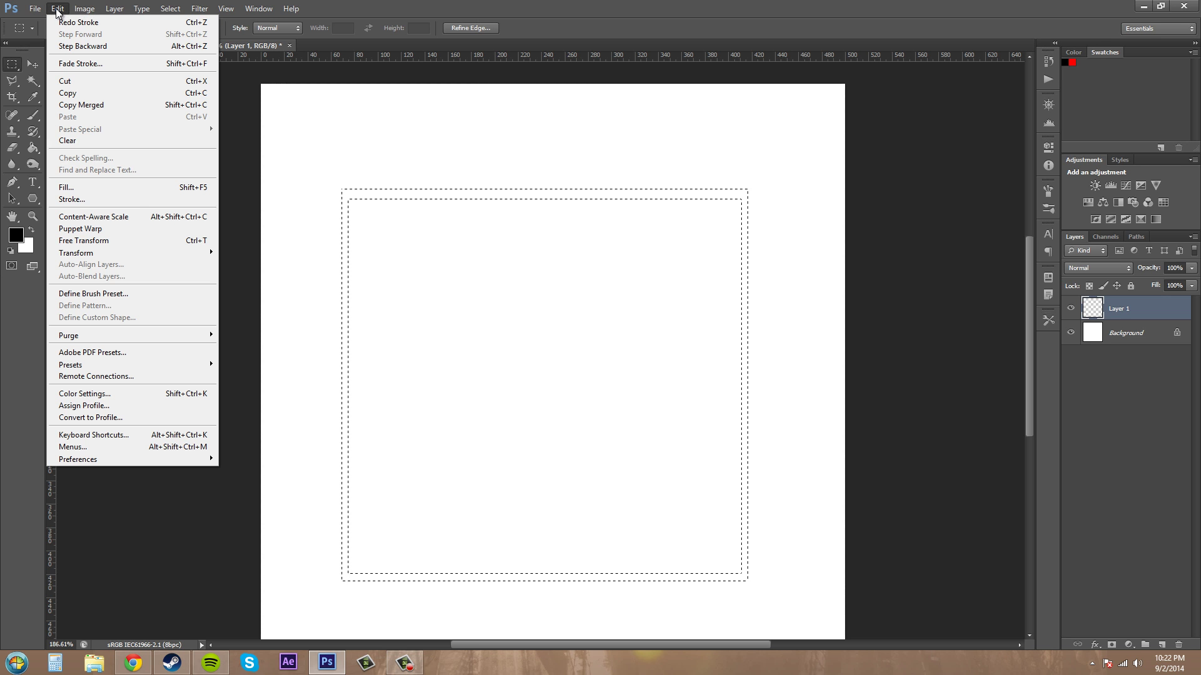
{"action": "left_click", "coordinate": [89, 188]}
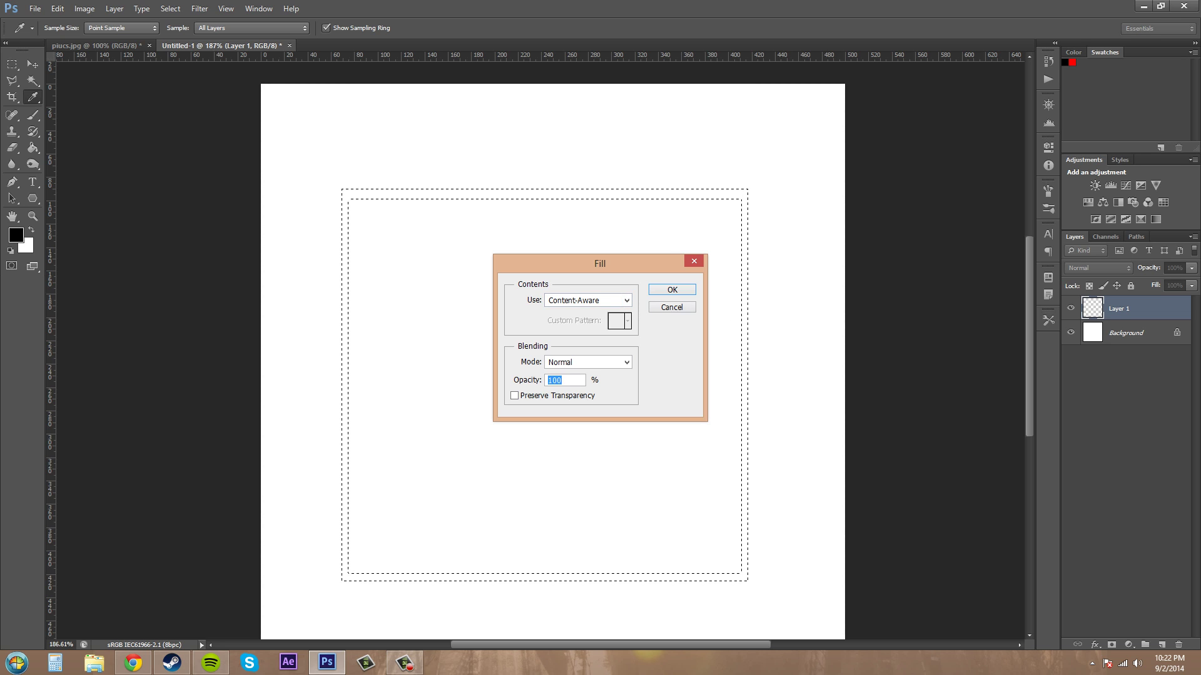
{"action": "key", "text": "Return"}
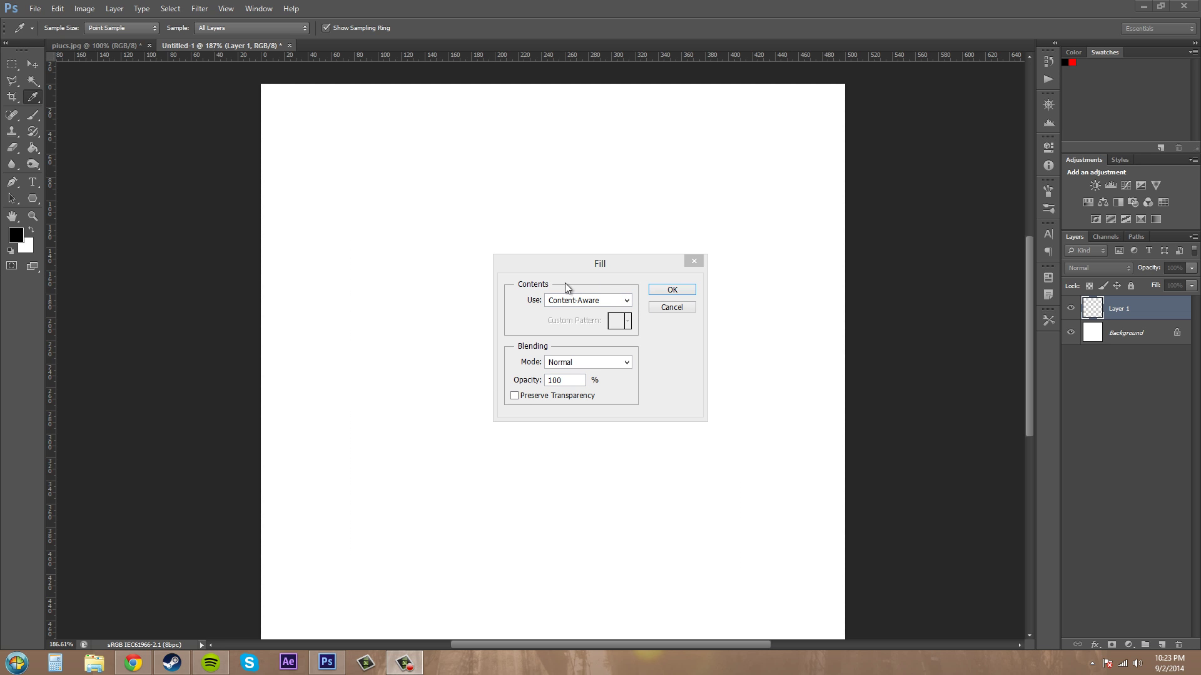
{"action": "left_click", "coordinate": [610, 309]}
{"action": "left_click", "coordinate": [581, 300]}
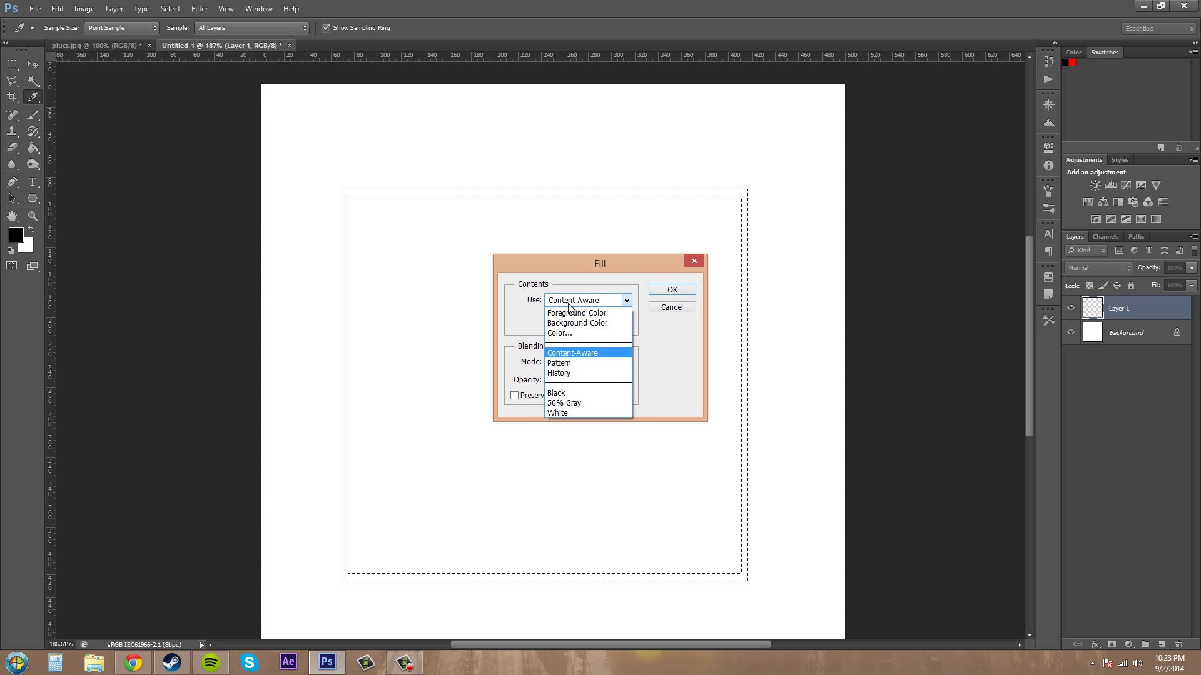
{"action": "left_click", "coordinate": [570, 312]}
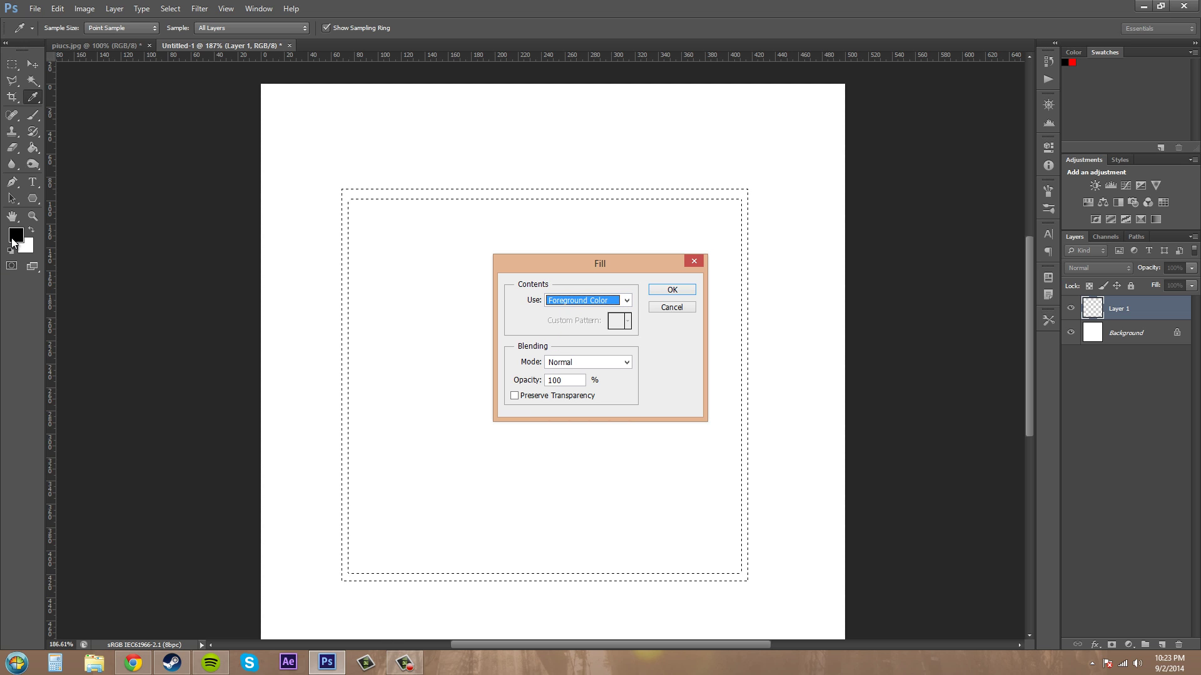
{"action": "left_click", "coordinate": [669, 293]}
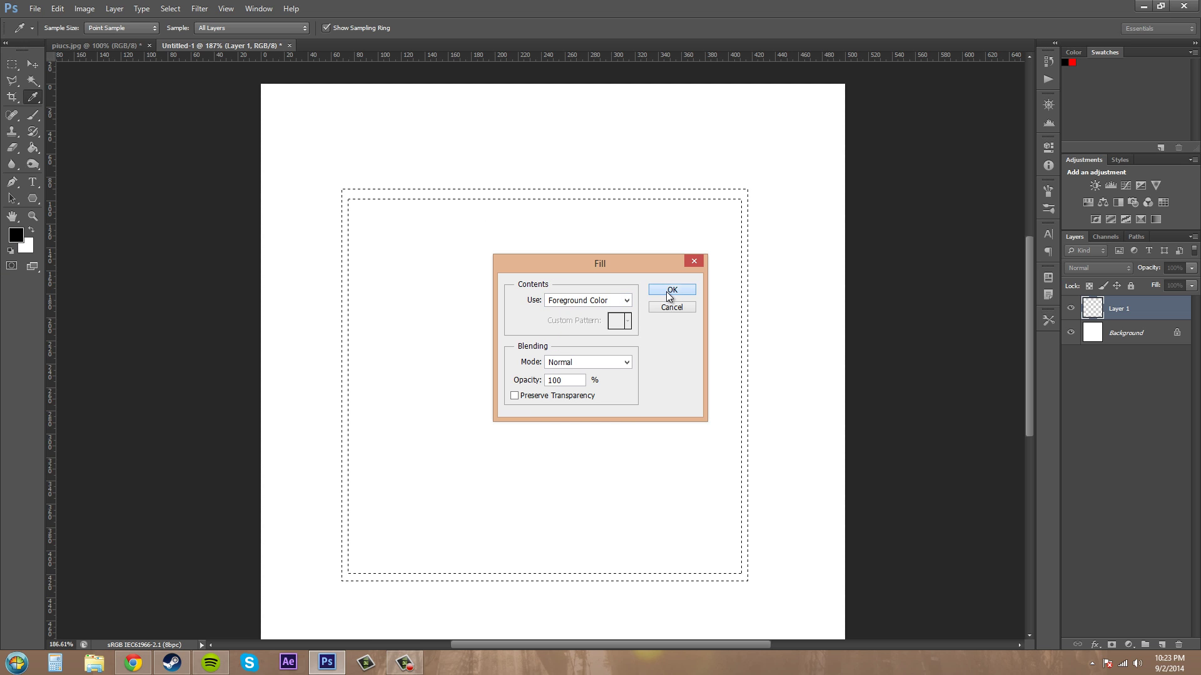
{"action": "left_click", "coordinate": [668, 293]}
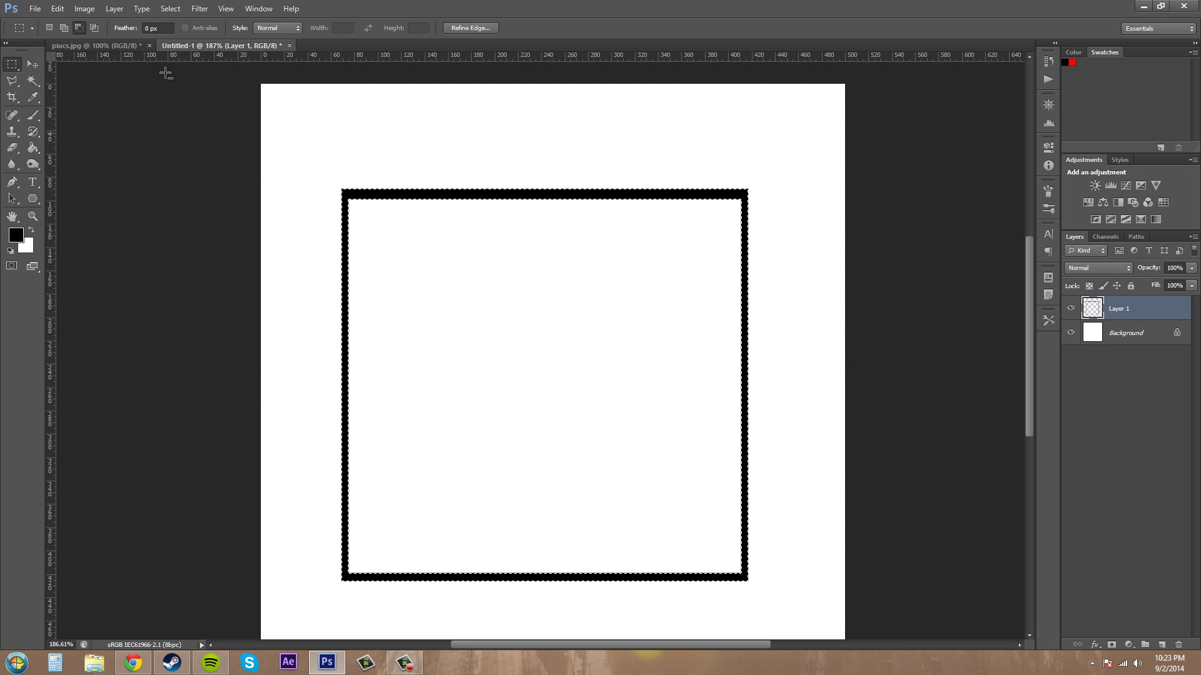
- Add a centre rectangle to the frame selection with the Rectangular Marquee in Add to Selection mode
{"action": "left_click", "coordinate": [64, 27]}
{"action": "right_click", "coordinate": [14, 68]}
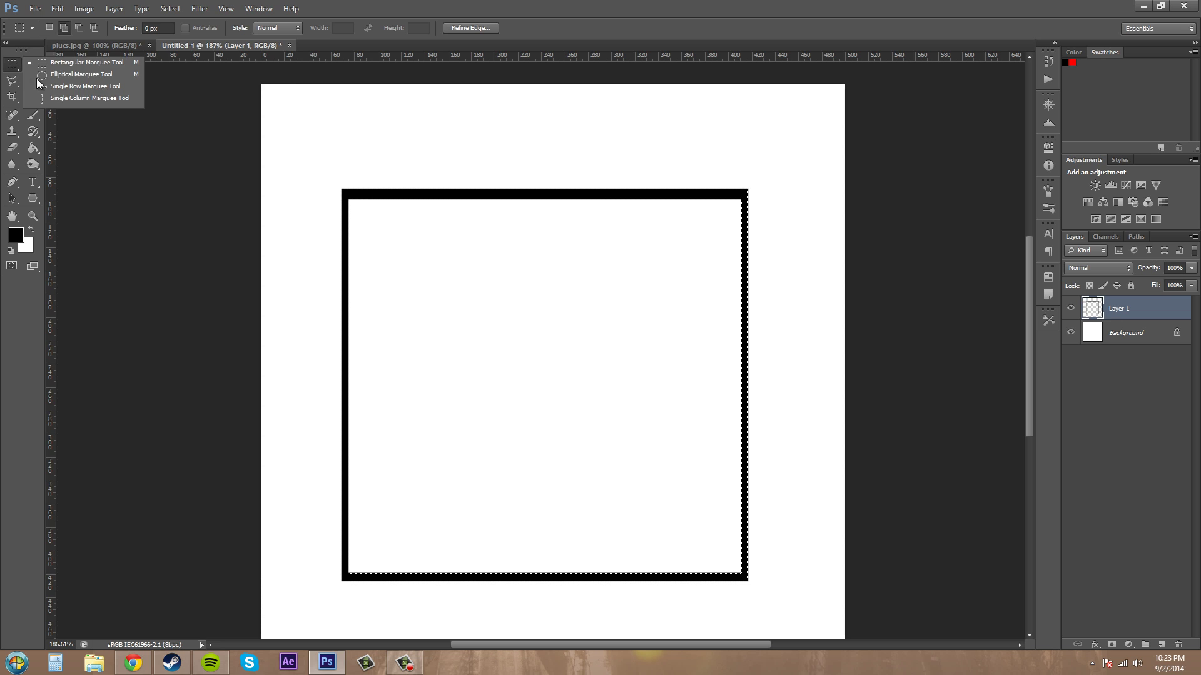
{"action": "left_click", "coordinate": [58, 79]}
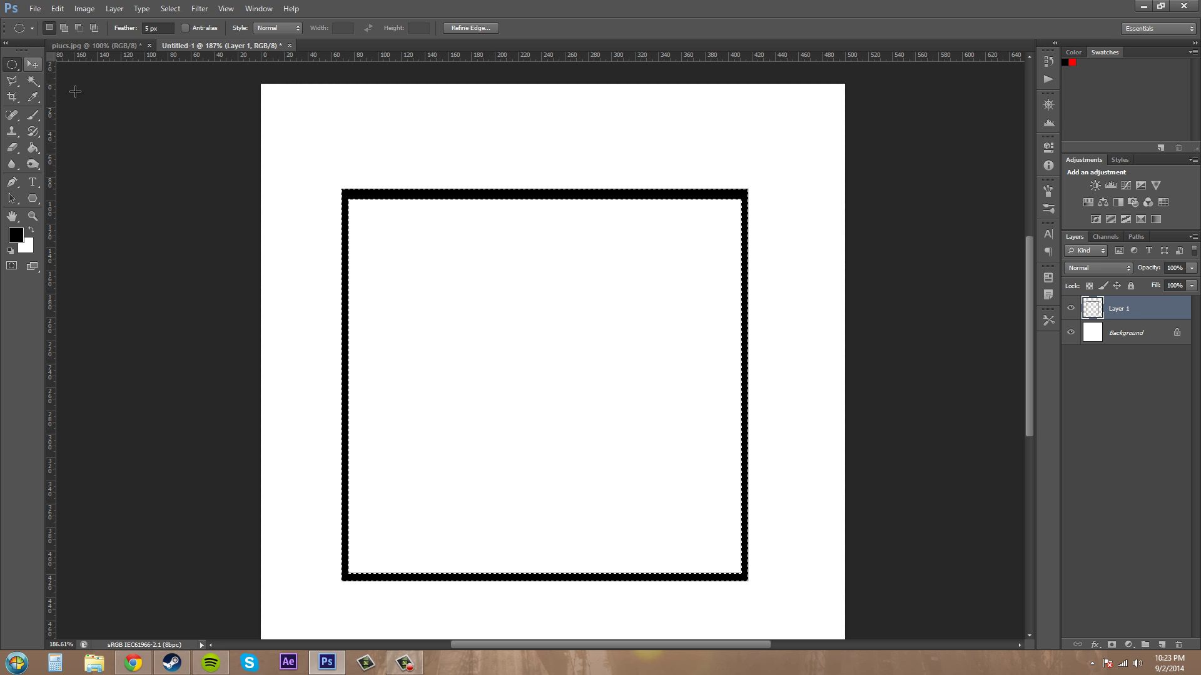
{"action": "right_click", "coordinate": [18, 63]}
{"action": "left_click", "coordinate": [38, 63]}
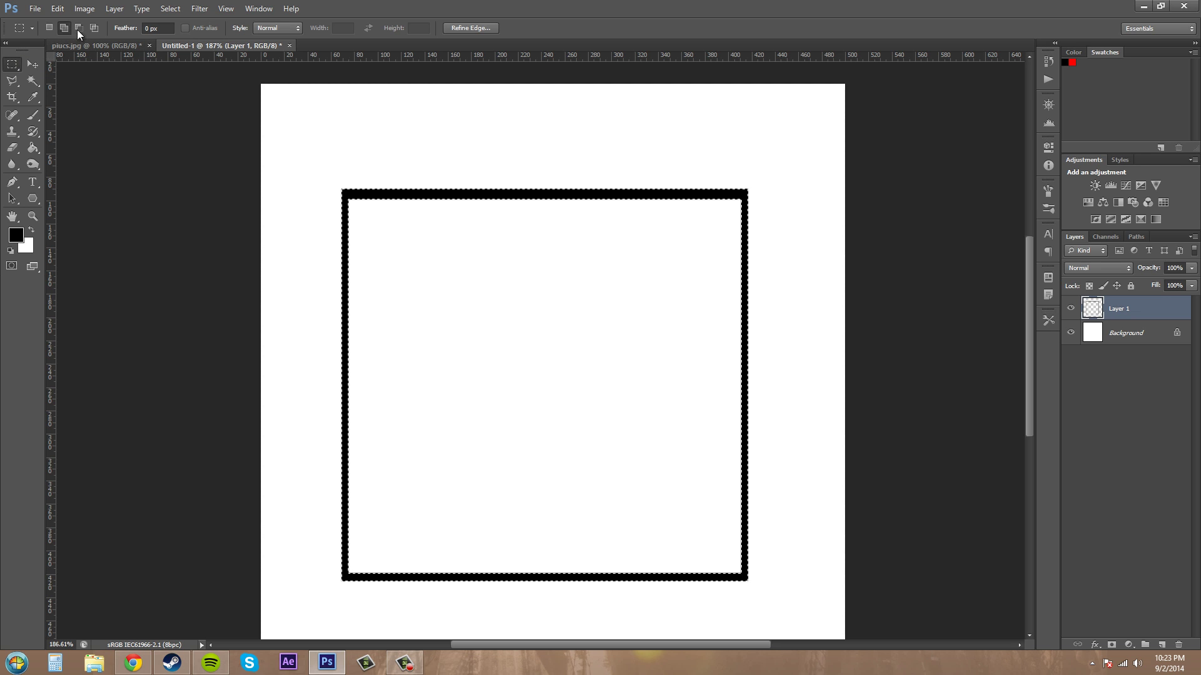
{"action": "left_click_drag", "start_coordinate": [431, 297], "coordinate": [656, 472]}
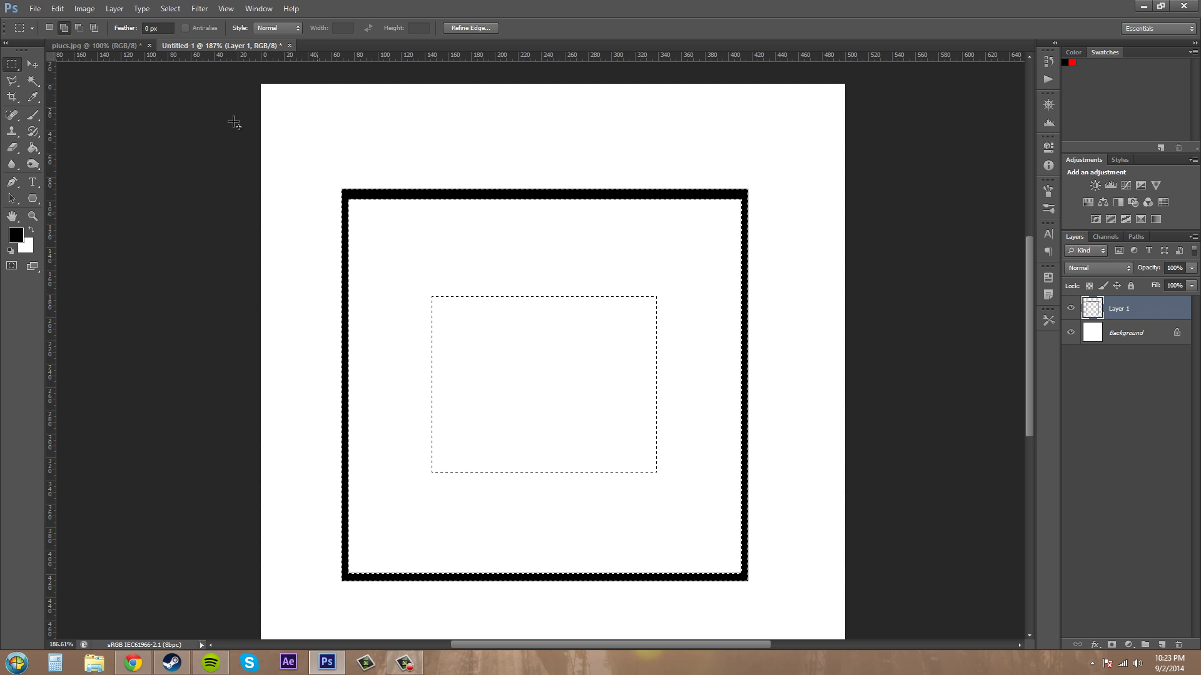
- Fill the selections with the black foreground colour via Edit > Fill
{"action": "left_click", "coordinate": [57, 9]}
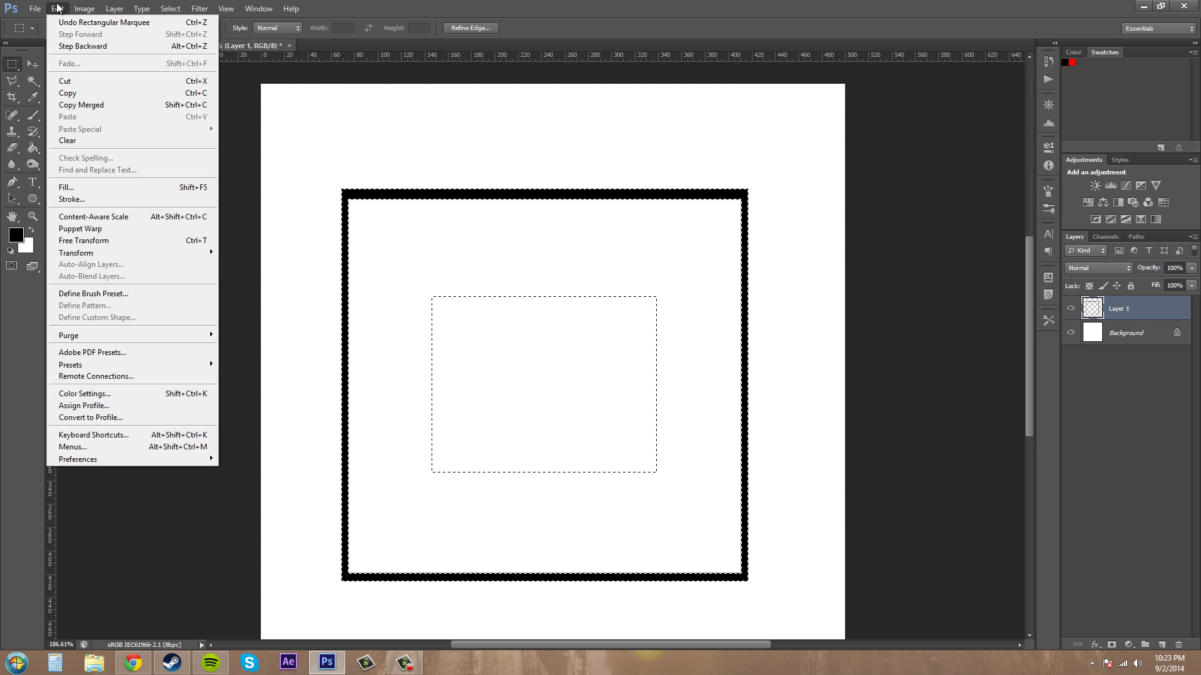
{"action": "left_click", "coordinate": [74, 186]}
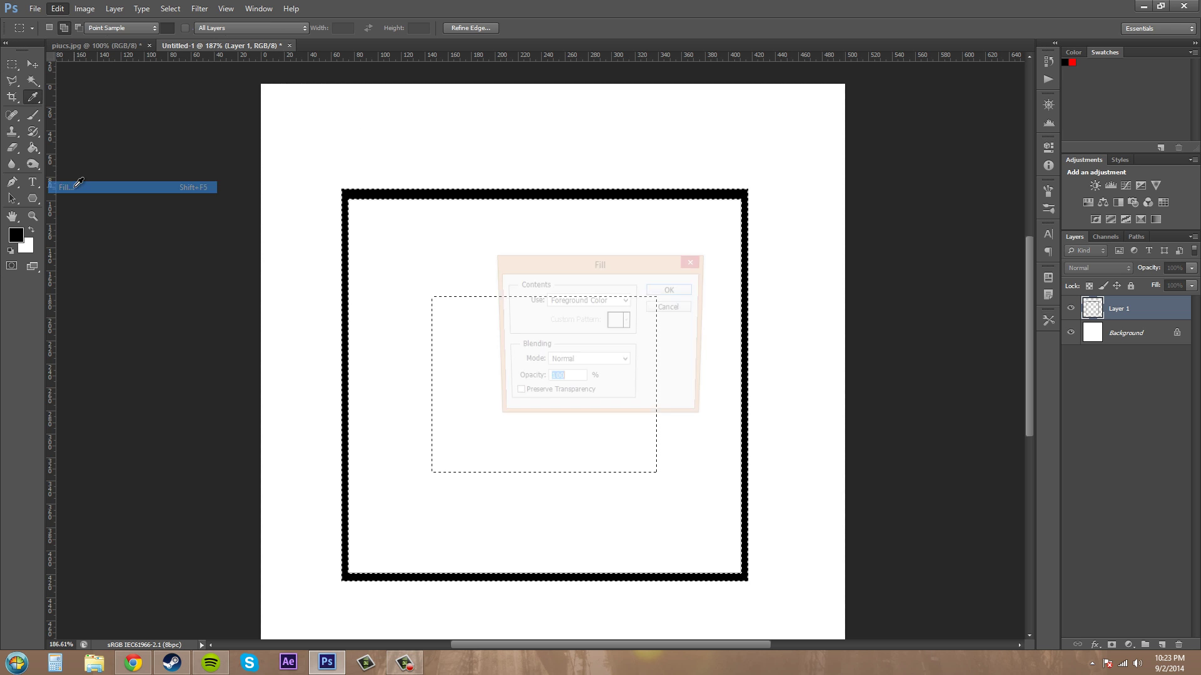
{"action": "left_click", "coordinate": [671, 291]}
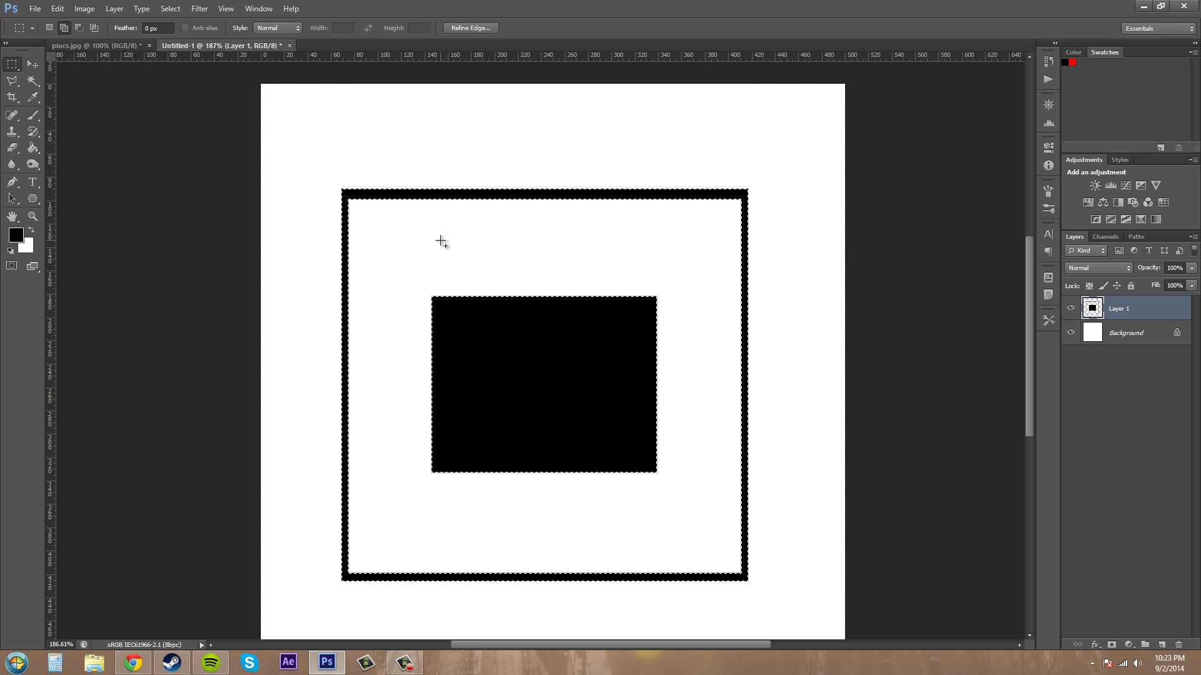
- Fill the frame and centre rectangle with the custom red colour ca3535
{"action": "left_click", "coordinate": [57, 8]}
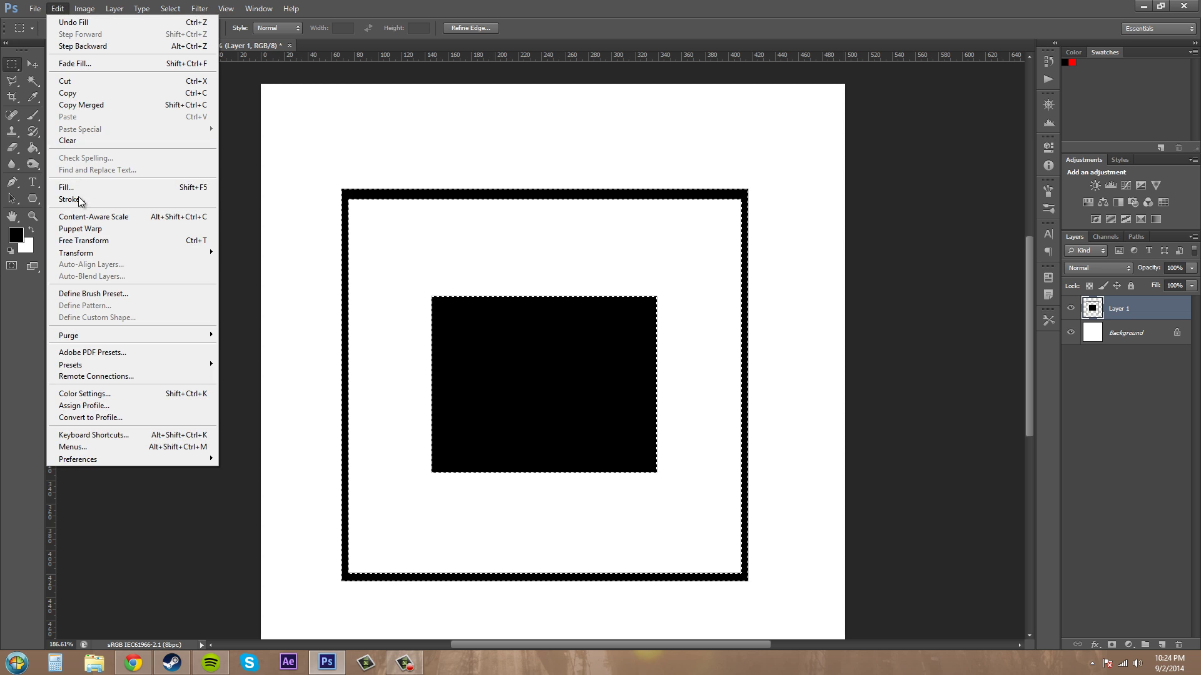
{"action": "left_click", "coordinate": [80, 189]}
{"action": "left_click_drag", "start_coordinate": [636, 264], "coordinate": [813, 289]}
{"action": "left_click", "coordinate": [807, 324]}
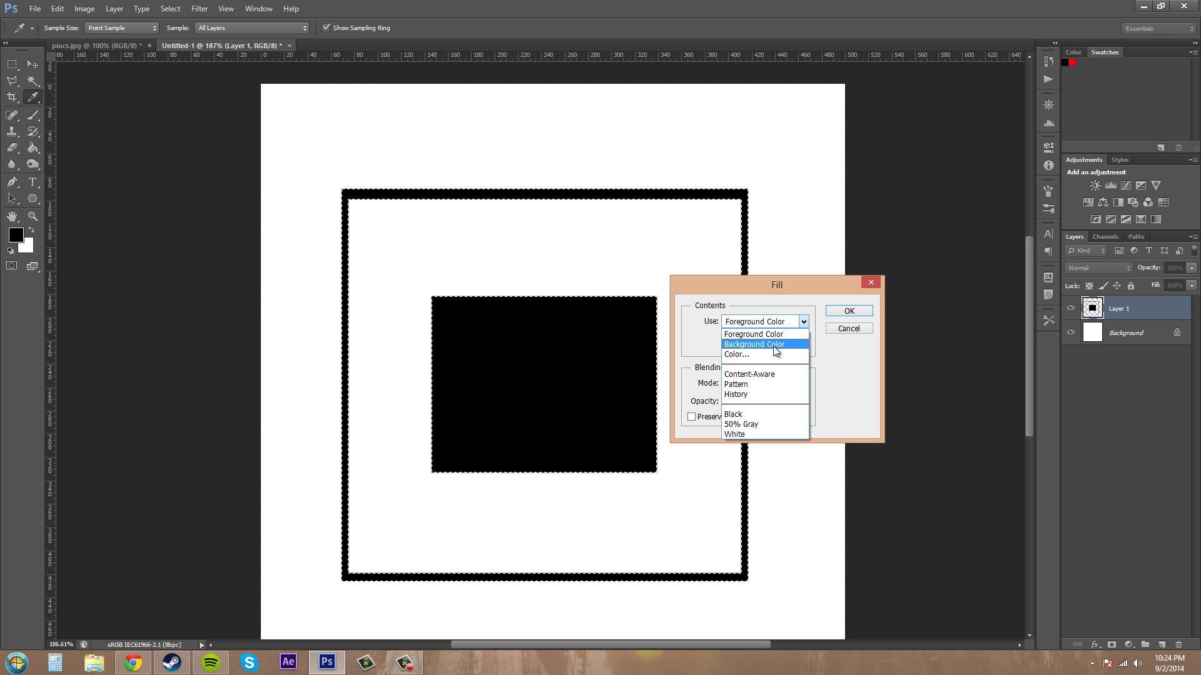
{"action": "left_click", "coordinate": [769, 354]}
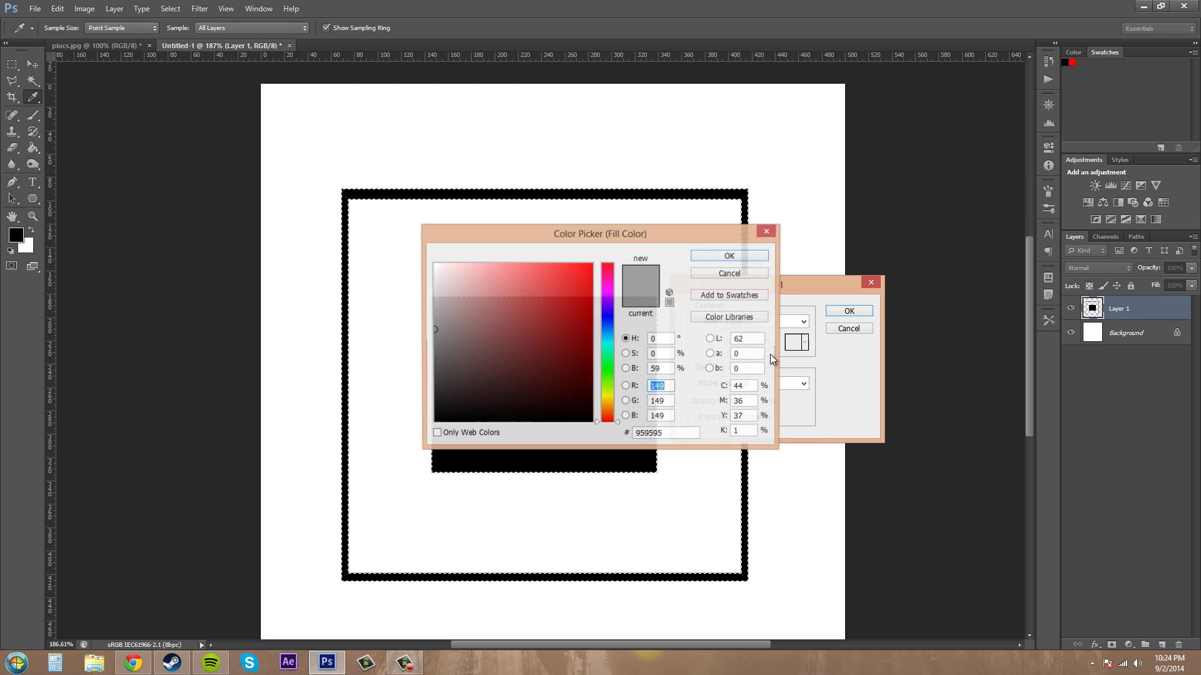
{"action": "mouse_move", "coordinate": [525, 322]}
{"action": "left_mouse_down"}
{"action": "mouse_move", "coordinate": [595, 343]}
{"action": "mouse_move", "coordinate": [561, 278]}
{"action": "mouse_move", "coordinate": [551, 296]}
{"action": "left_mouse_up"}
{"action": "left_click", "coordinate": [729, 257]}
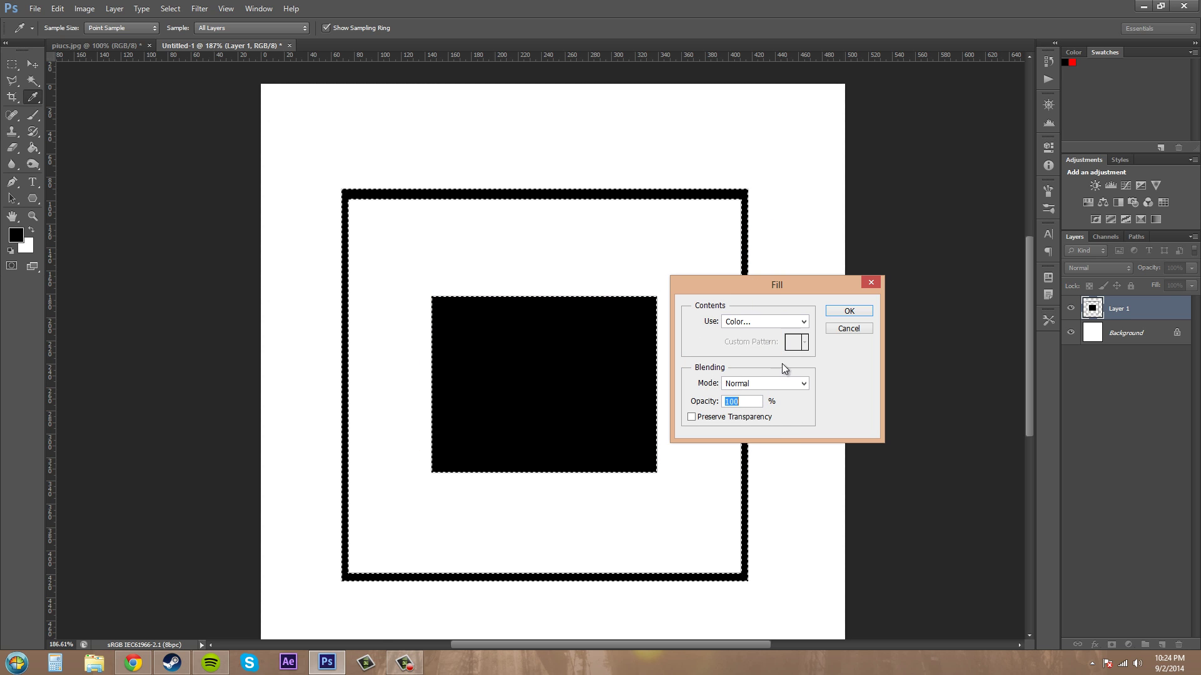
{"action": "left_click", "coordinate": [849, 311]}
{"action": "key", "text": "m"}
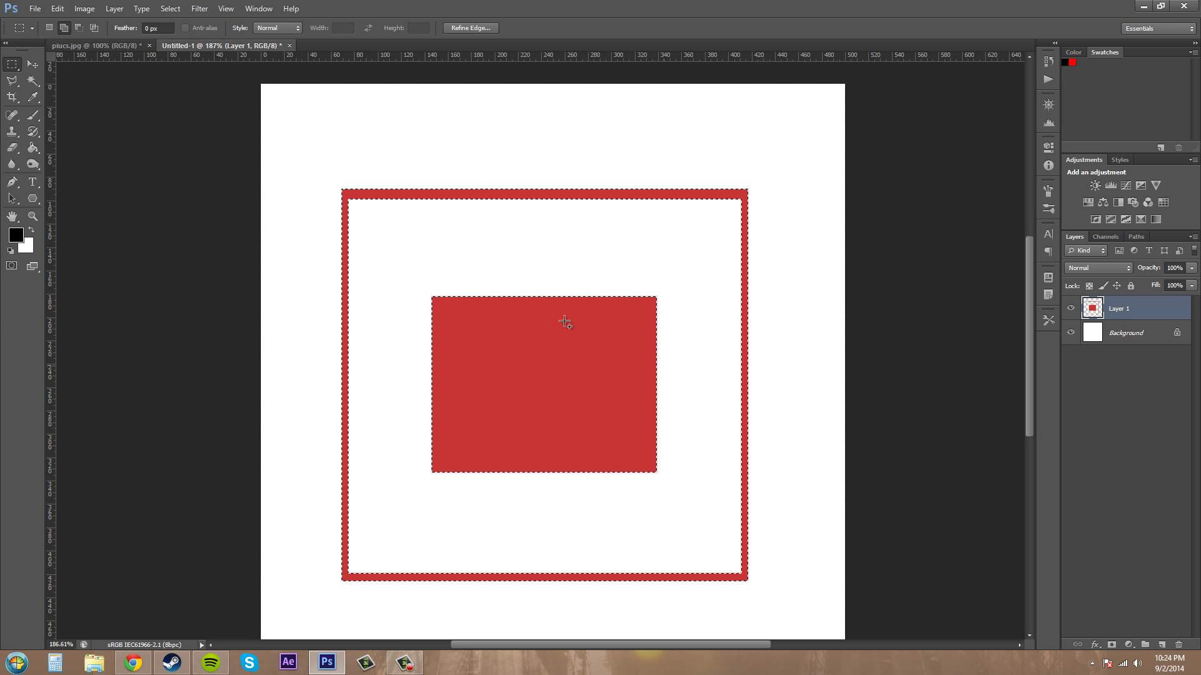
- Outline both red shapes with a 2 px black stroke placed Outside
{"action": "left_click", "coordinate": [58, 9]}
{"action": "left_click", "coordinate": [87, 197]}
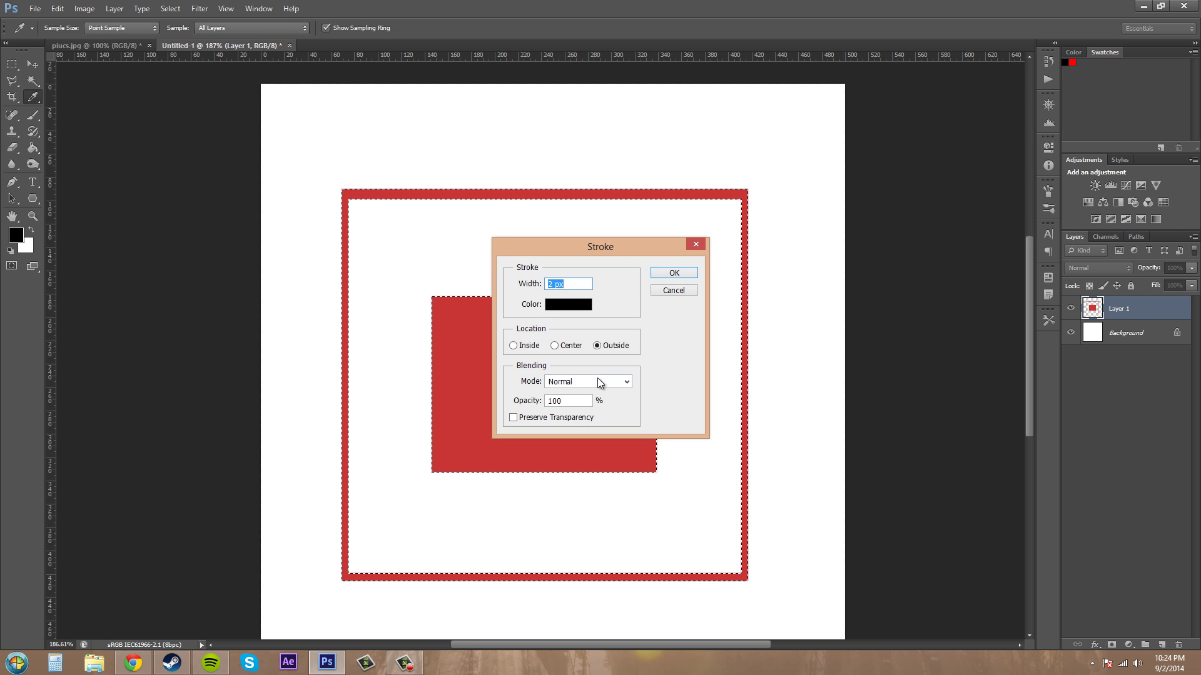
{"action": "left_click", "coordinate": [675, 272]}
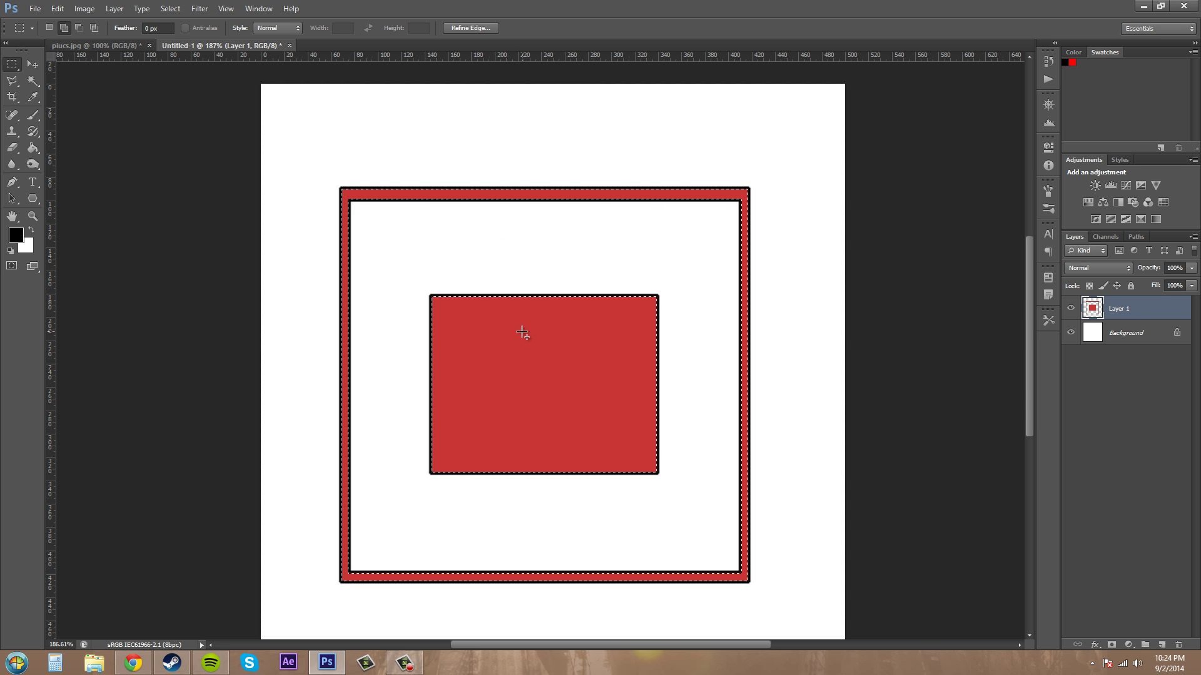
{"action": "left_click", "coordinate": [57, 9]}
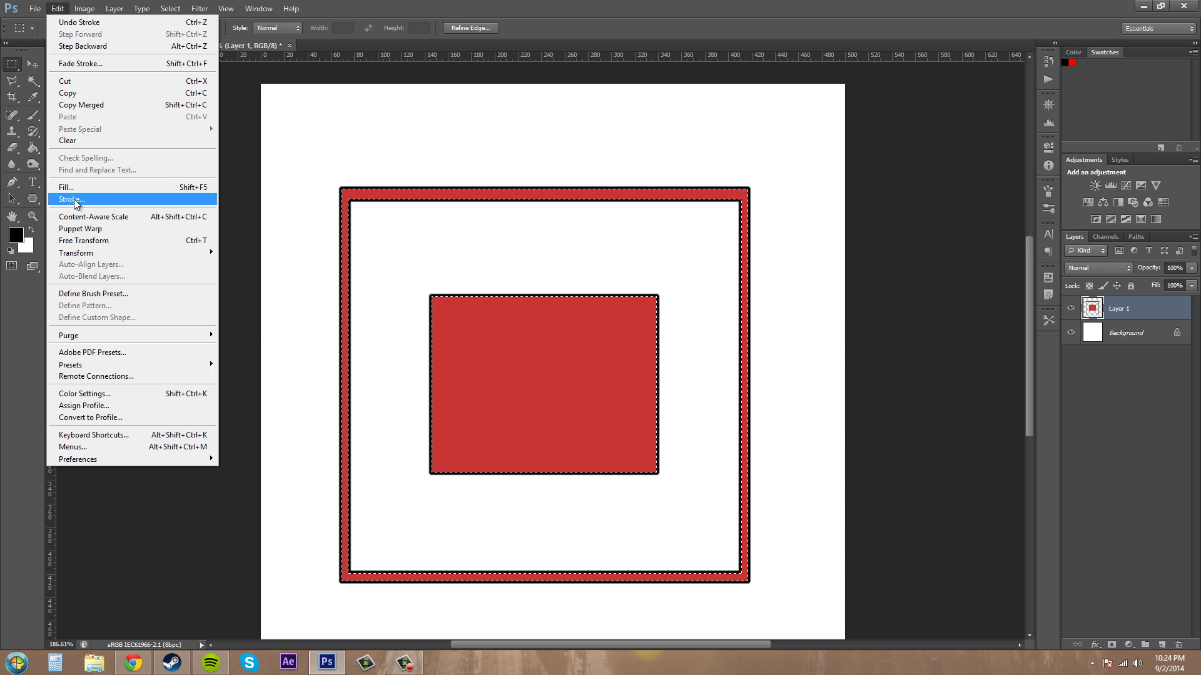
{"action": "left_click", "coordinate": [73, 188]}
{"action": "left_click", "coordinate": [629, 298]}
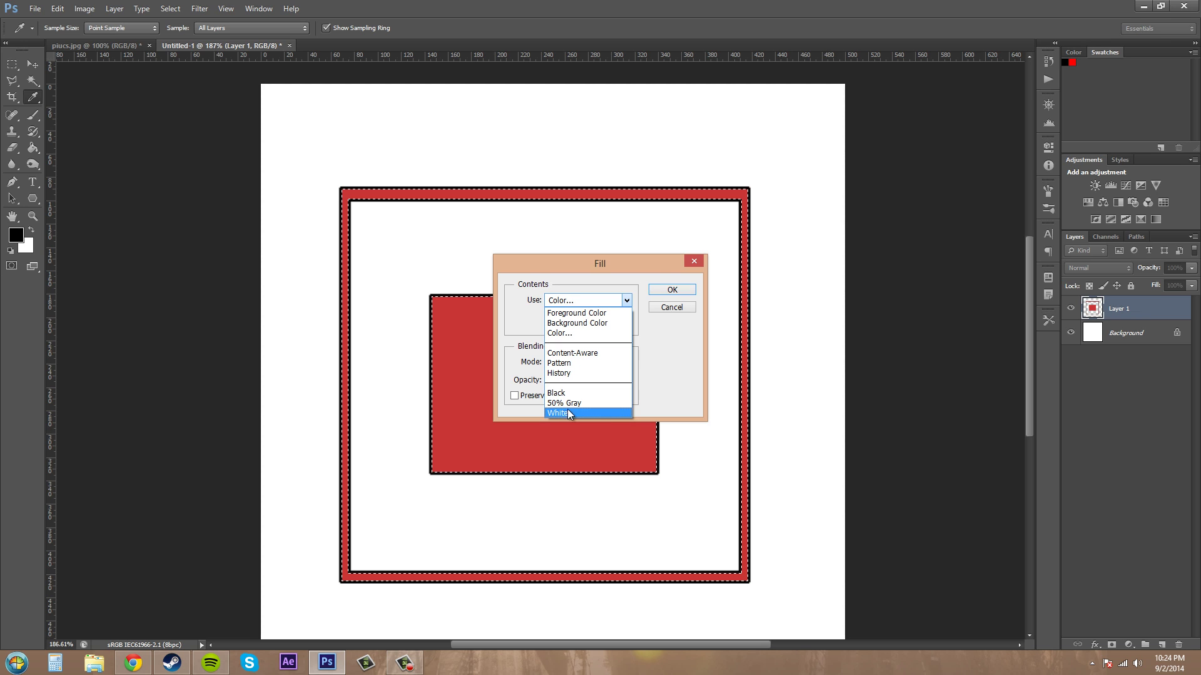
{"action": "left_click", "coordinate": [559, 332]}
{"action": "left_click", "coordinate": [730, 274]}
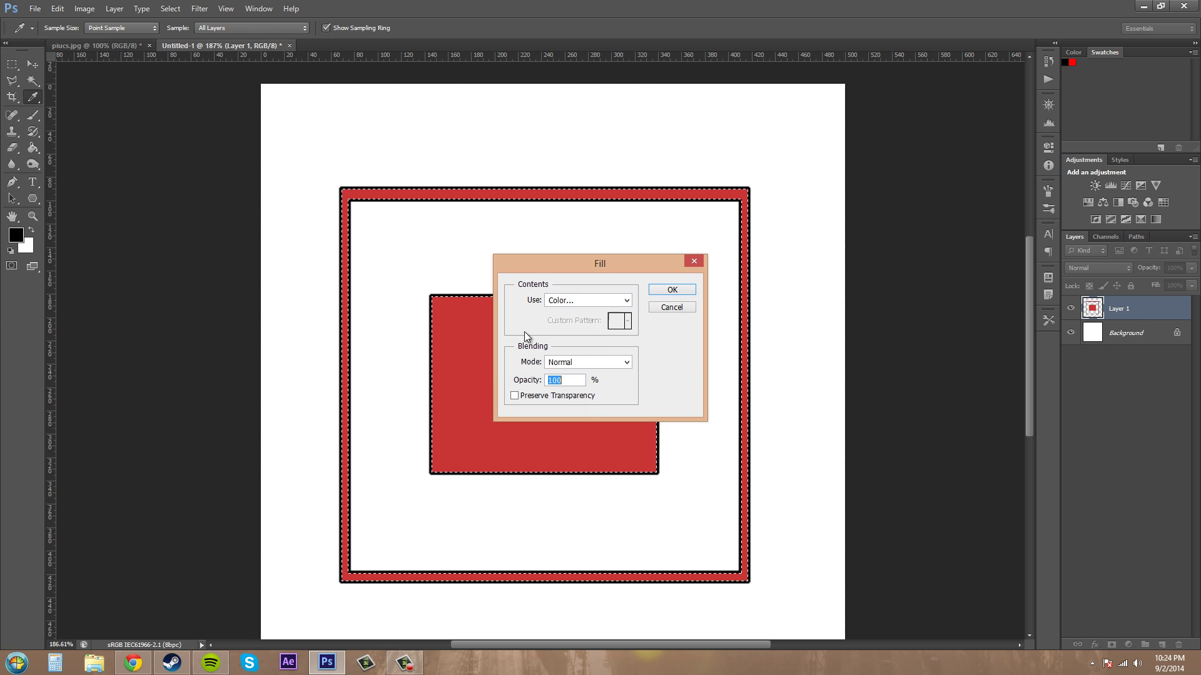
{"action": "left_click", "coordinate": [515, 395]}
{"action": "left_click", "coordinate": [664, 292]}
{"action": "key", "text": "m"}
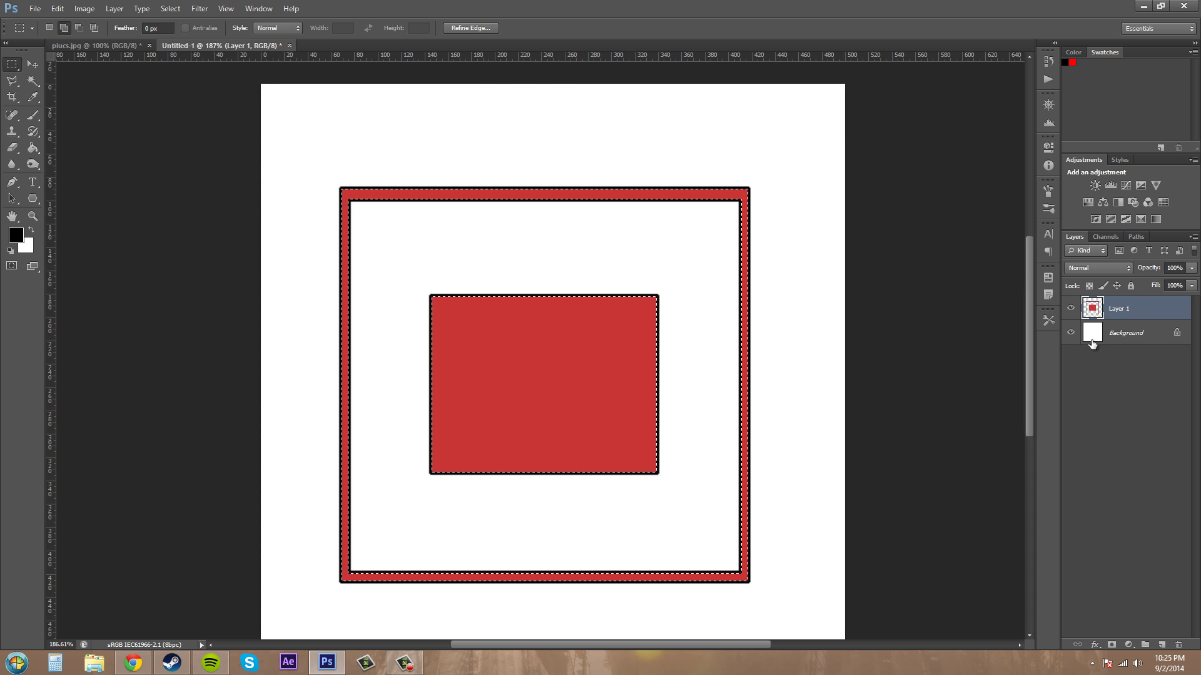
{"action": "left_click", "coordinate": [1070, 333]}
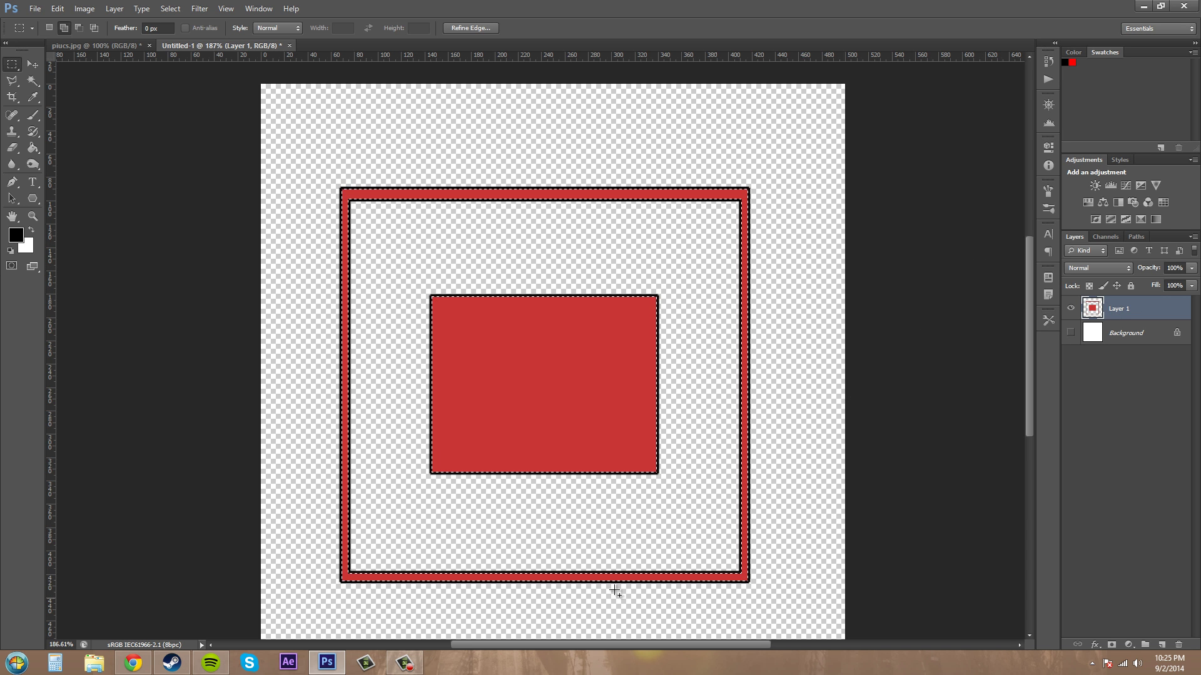
{"action": "left_click", "coordinate": [1071, 334]}
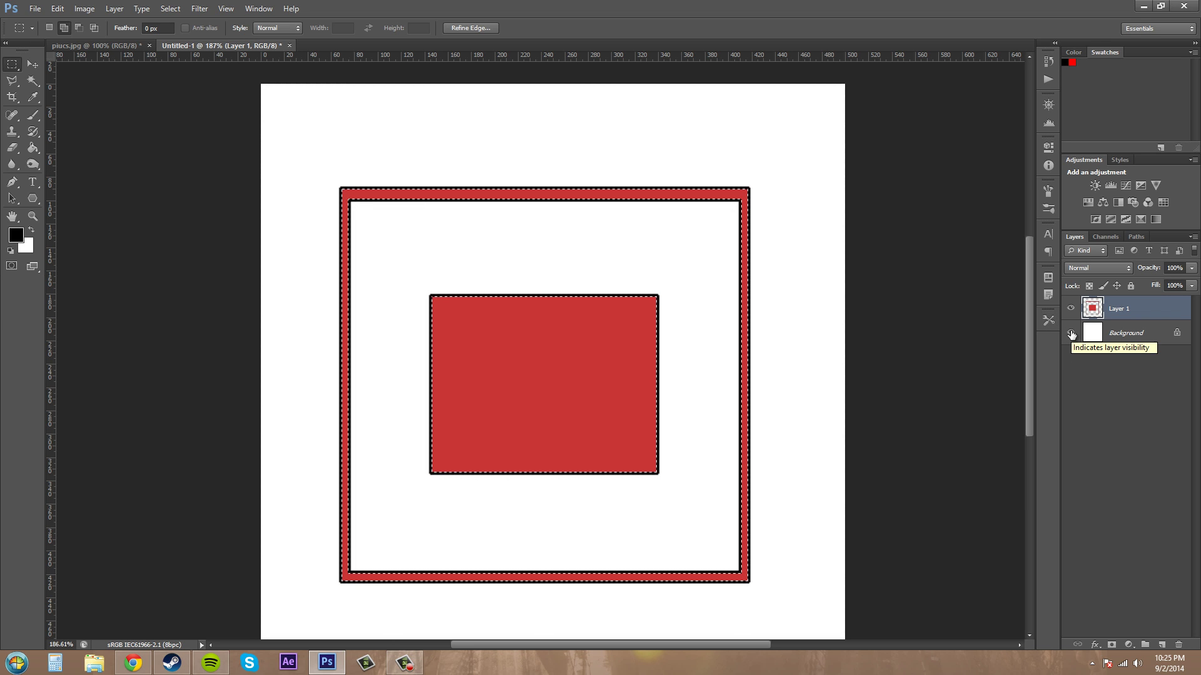